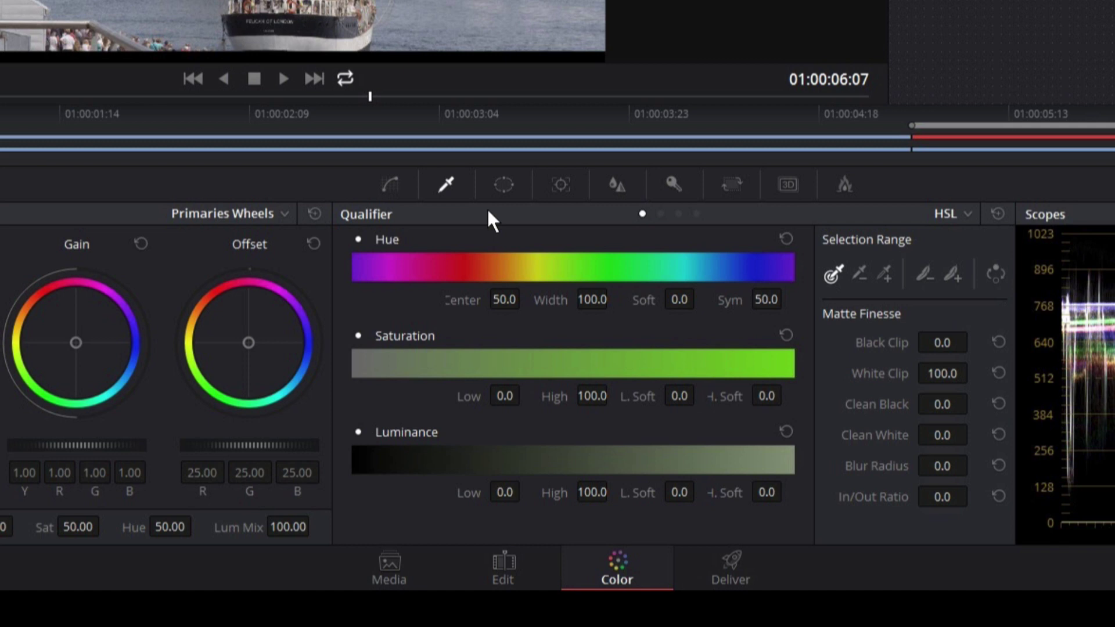
Review the sky and ship layers on the Edit page timeline.
{"action": "left_click", "coordinate": [509, 572]}
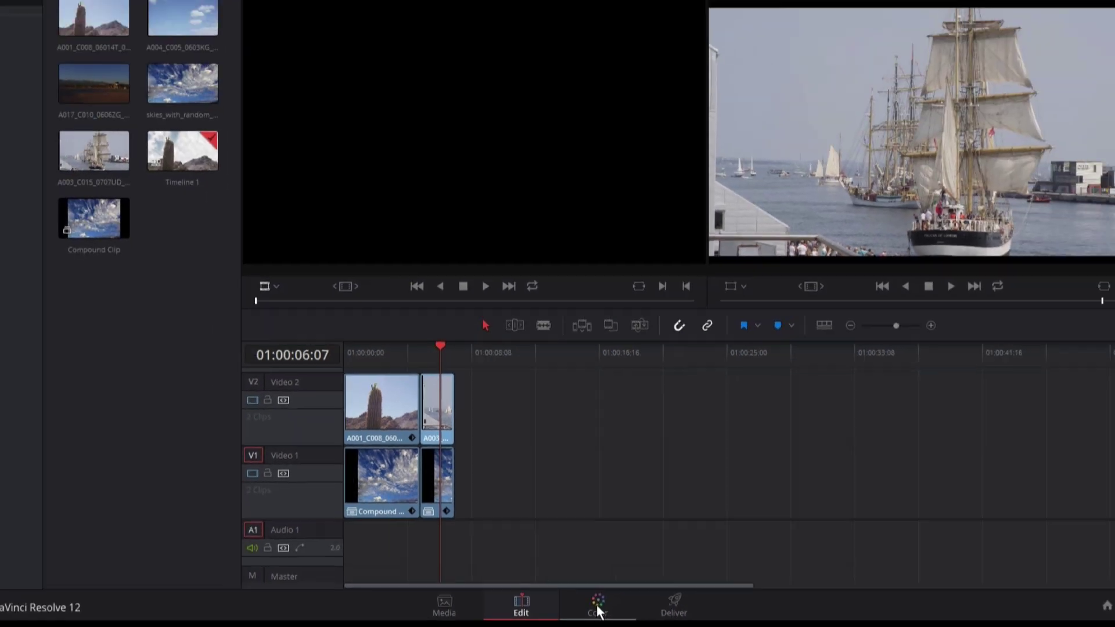
{"action": "left_click", "coordinate": [616, 572]}
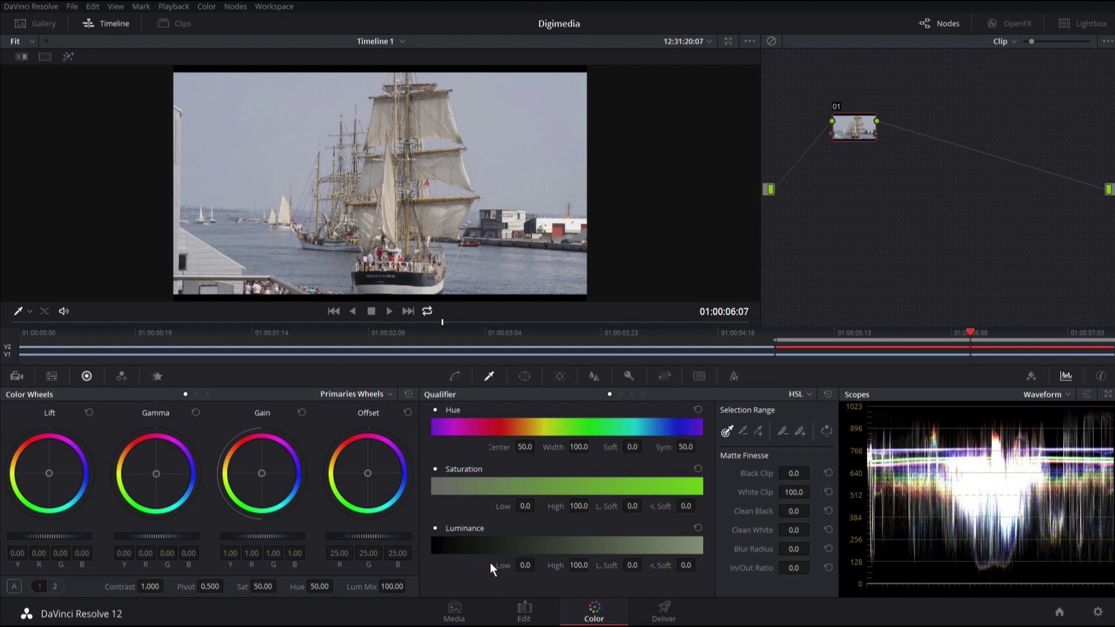
{"action": "left_click", "coordinate": [532, 606]}
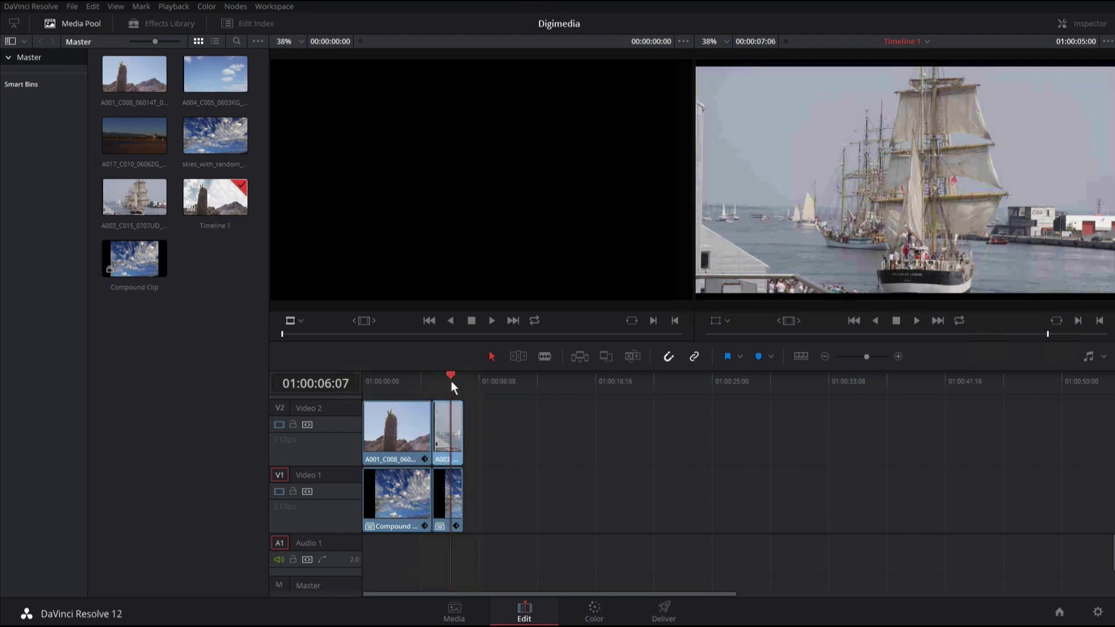
Park the playhead at 01:00:05:23 on the tall-ship clip and grade it on the Color page.
{"action": "left_click_drag", "start_coordinate": [451, 381], "coordinate": [453, 381]}
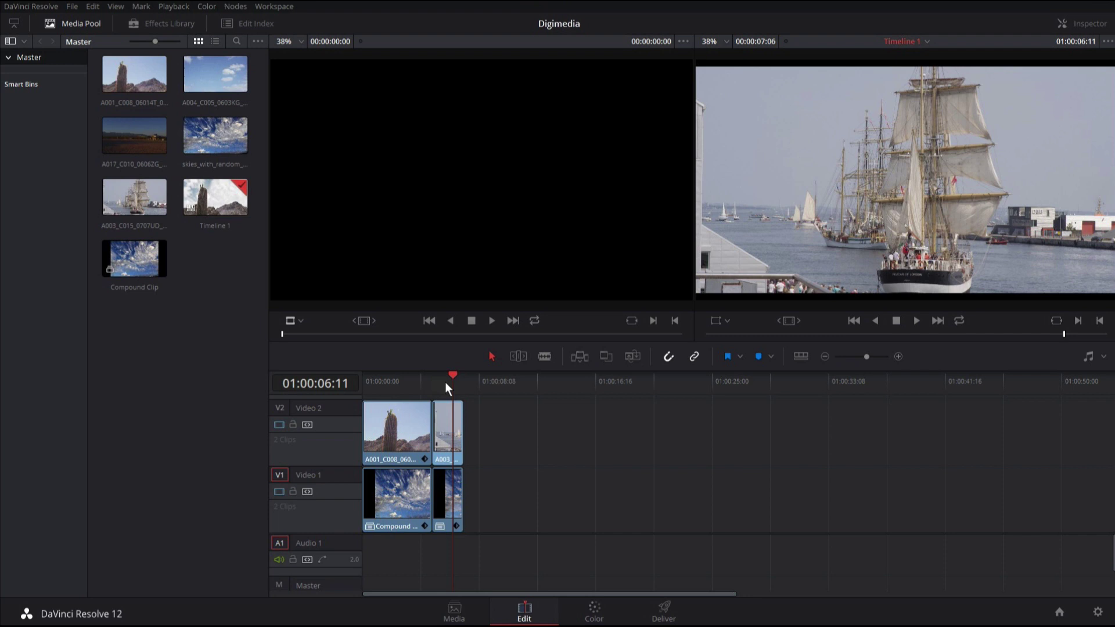
{"action": "key", "text": "Left"}
{"action": "key", "text": "Left"}
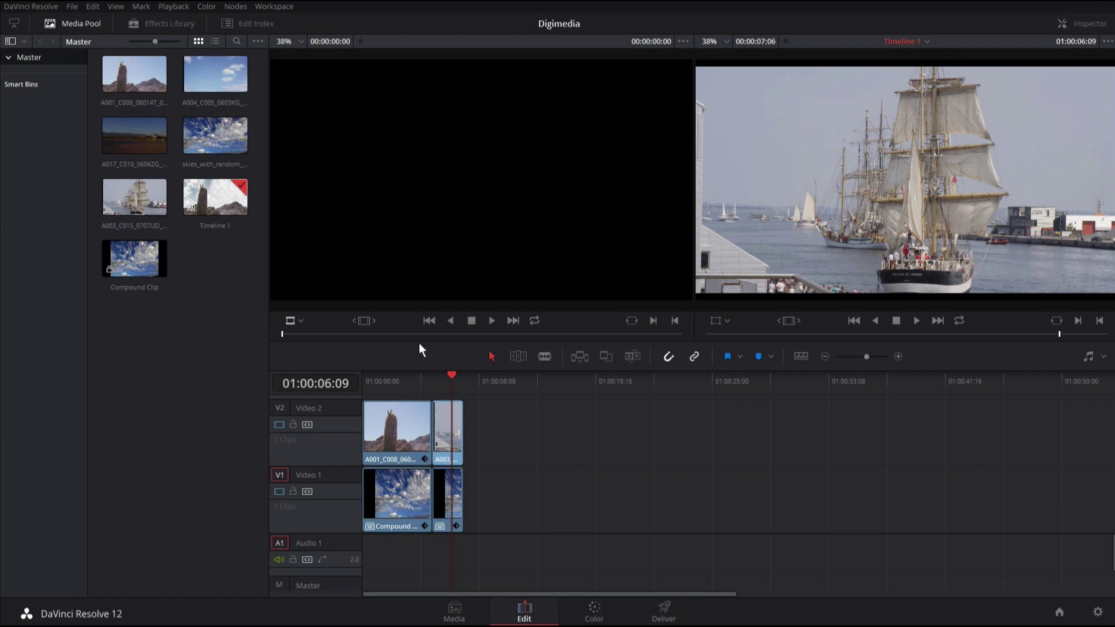
{"action": "left_click_drag", "start_coordinate": [443, 381], "coordinate": [452, 380]}
{"action": "left_click_drag", "start_coordinate": [443, 382], "coordinate": [446, 381]}
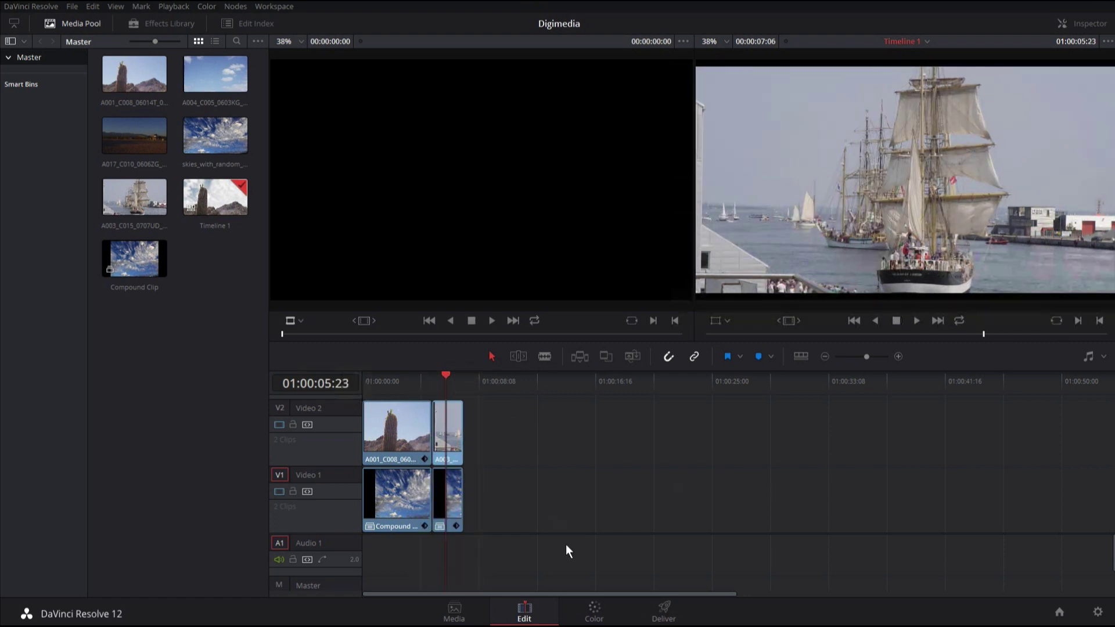
{"action": "left_click", "coordinate": [595, 613]}
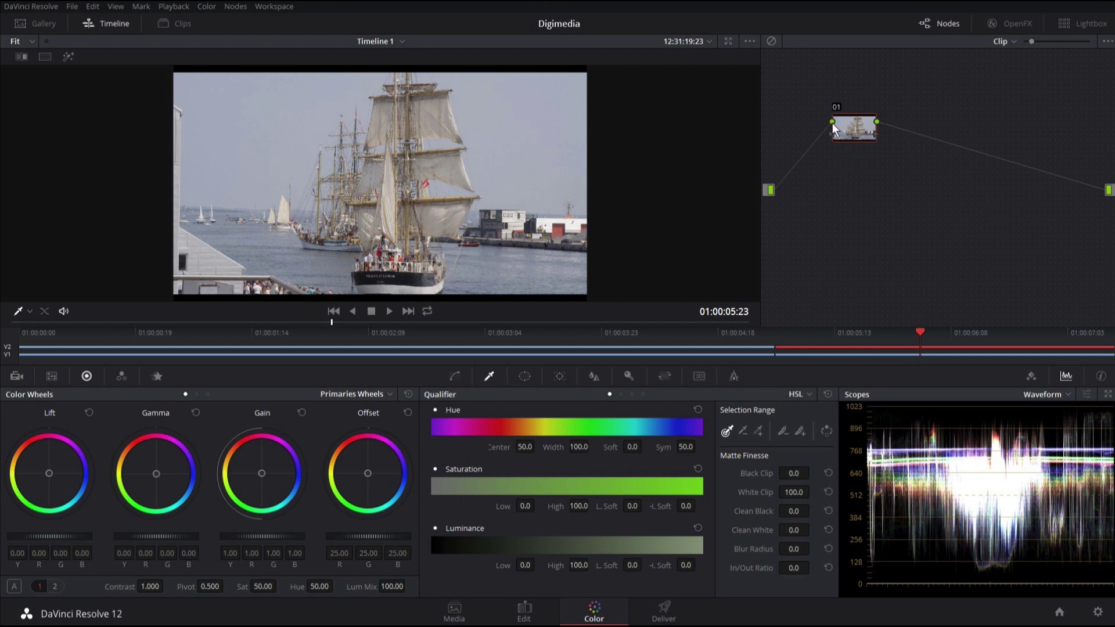
Turn on loop playback and preview the tall-ship shot.
{"action": "left_click", "coordinate": [426, 312]}
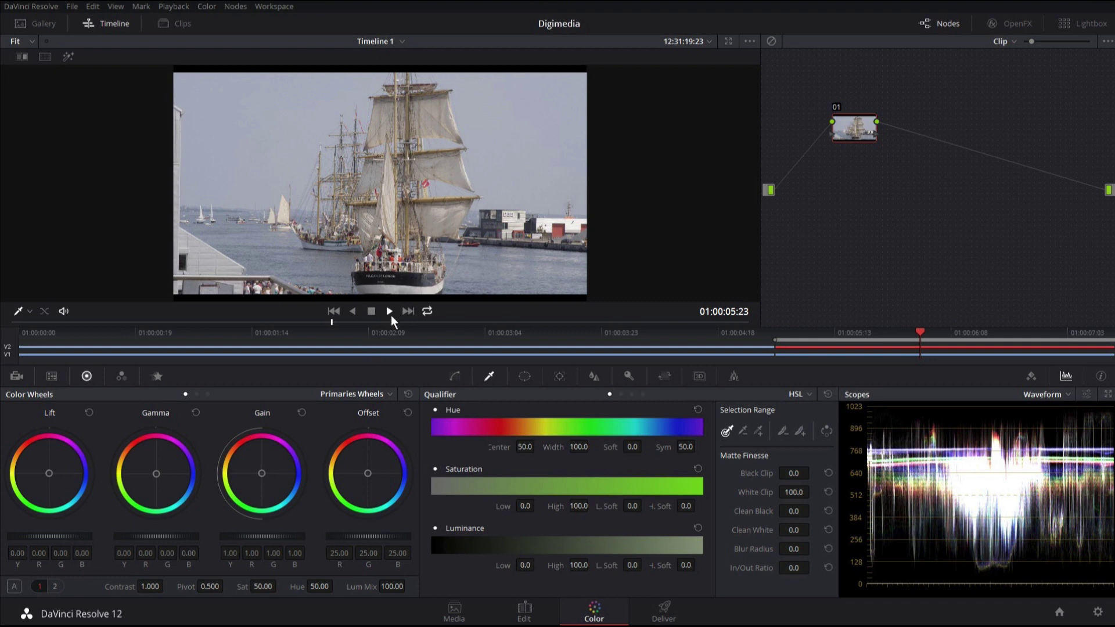
{"action": "key", "text": "space"}
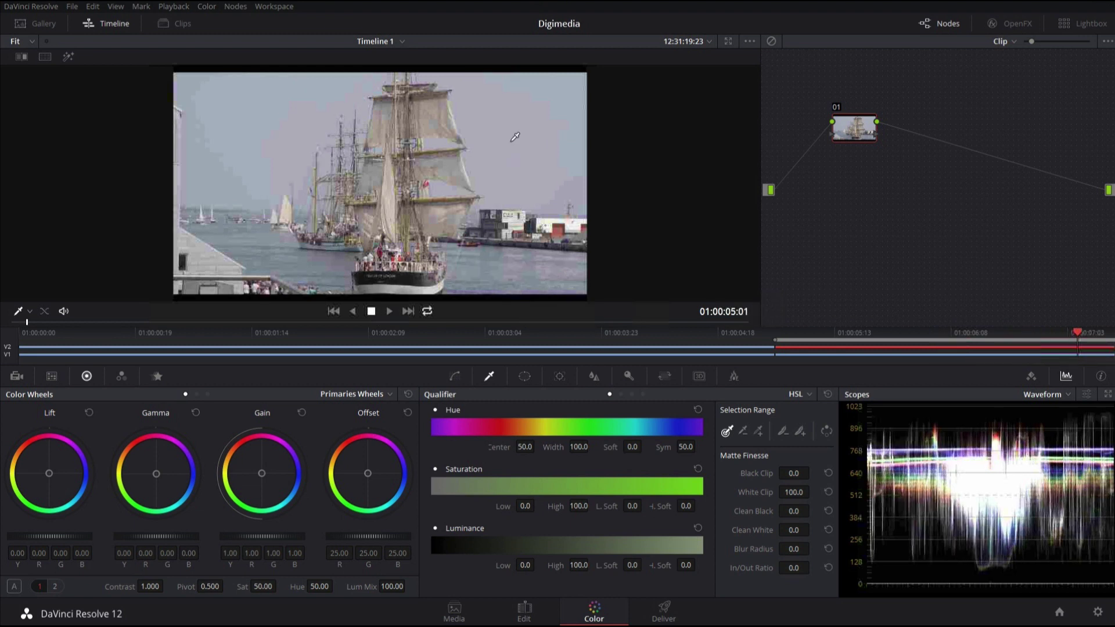
{"action": "key", "text": "space"}
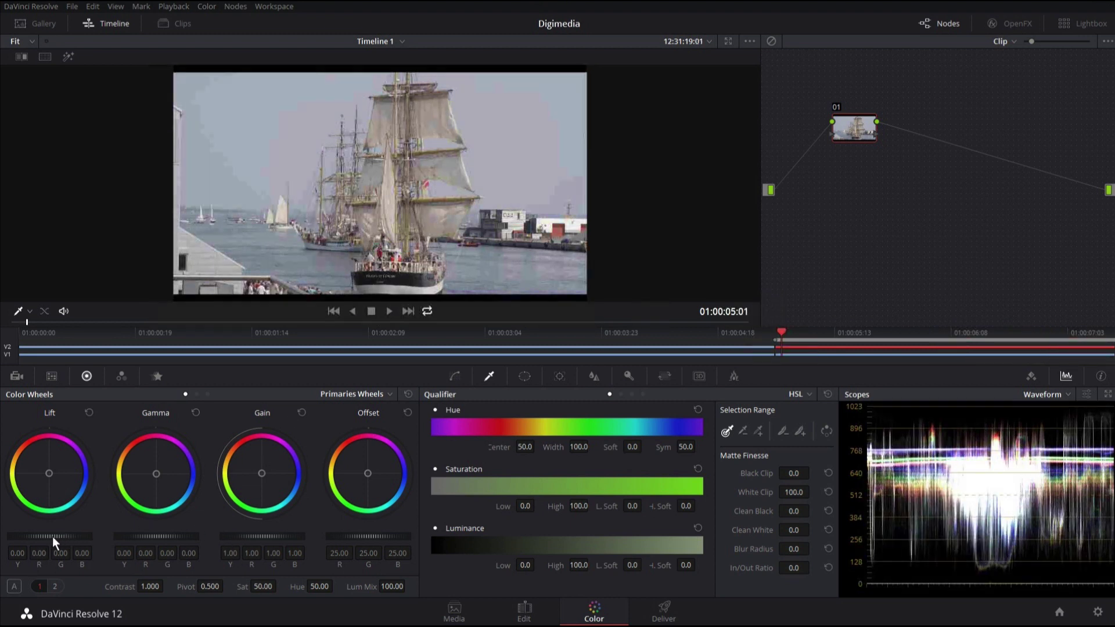
Set lift to -0.04, gain to 1.03 and saturation to 62.20.
{"action": "left_click_drag", "start_coordinate": [52, 537], "coordinate": [8, 537]}
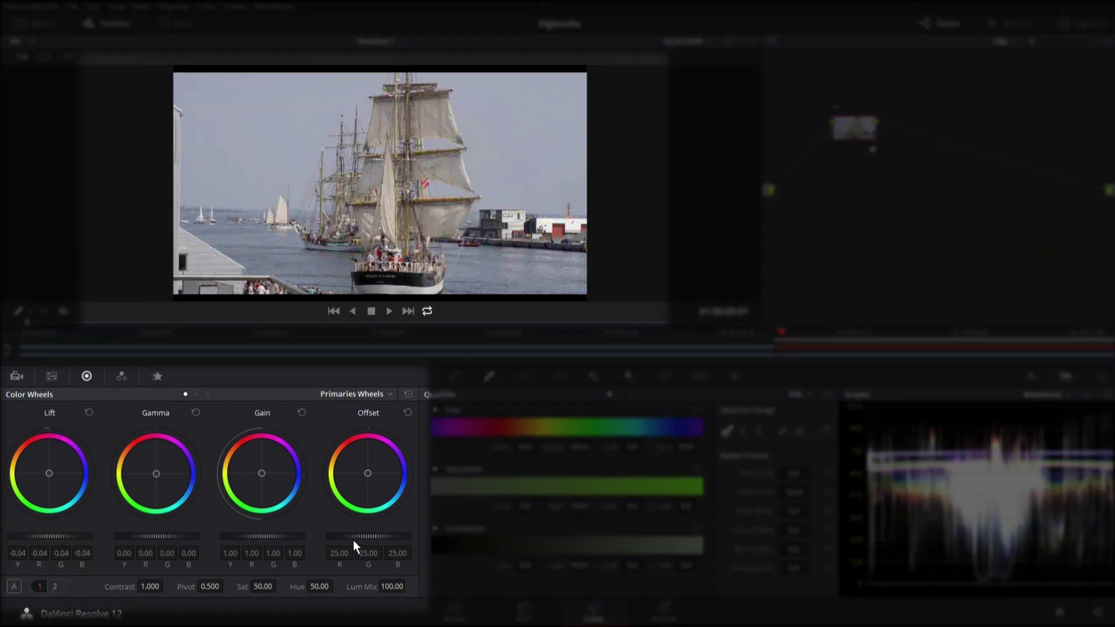
{"action": "left_click_drag", "start_coordinate": [280, 538], "coordinate": [282, 539]}
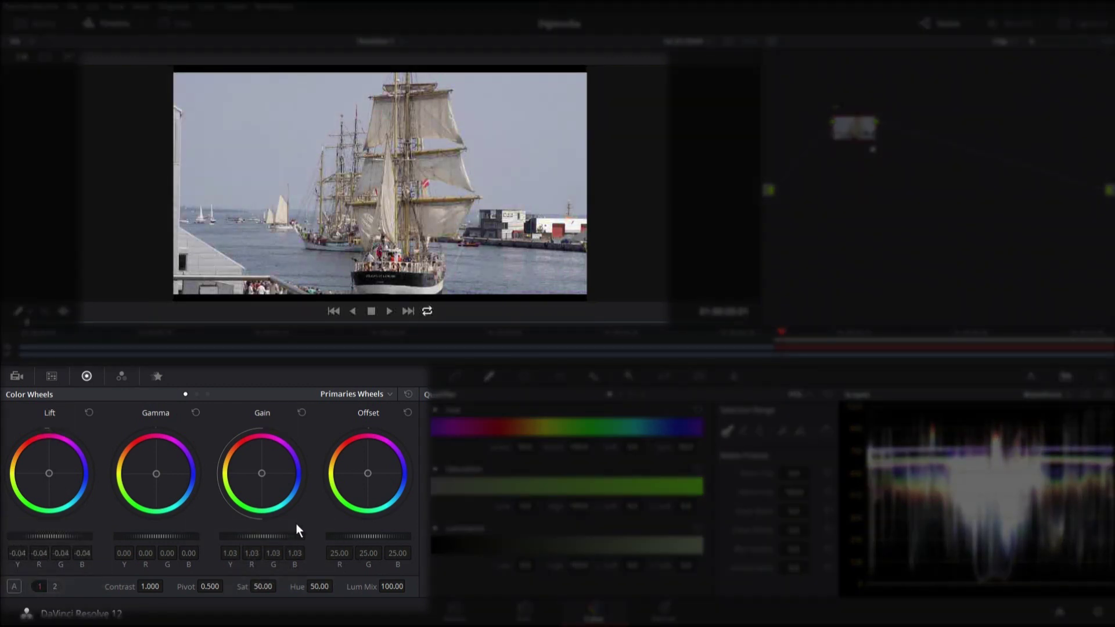
{"action": "left_click_drag", "start_coordinate": [240, 585], "coordinate": [290, 520]}
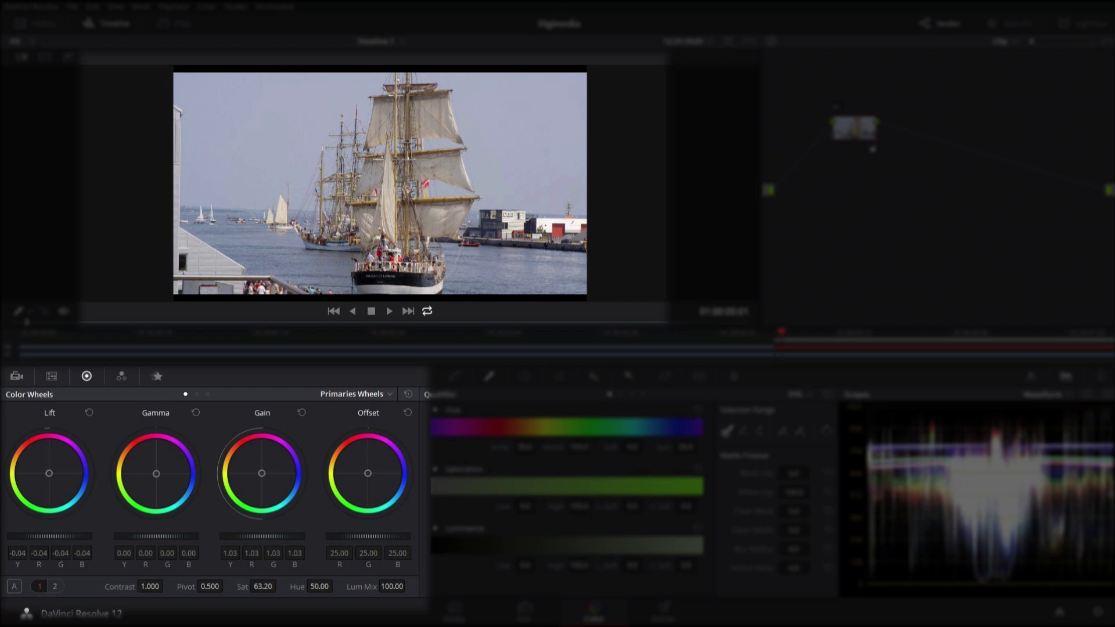
{"action": "mouse_move", "coordinate": [242, 586]}
{"action": "left_mouse_down"}
{"action": "mouse_move", "coordinate": [232, 586]}
{"action": "mouse_move", "coordinate": [242, 586]}
{"action": "left_mouse_up"}
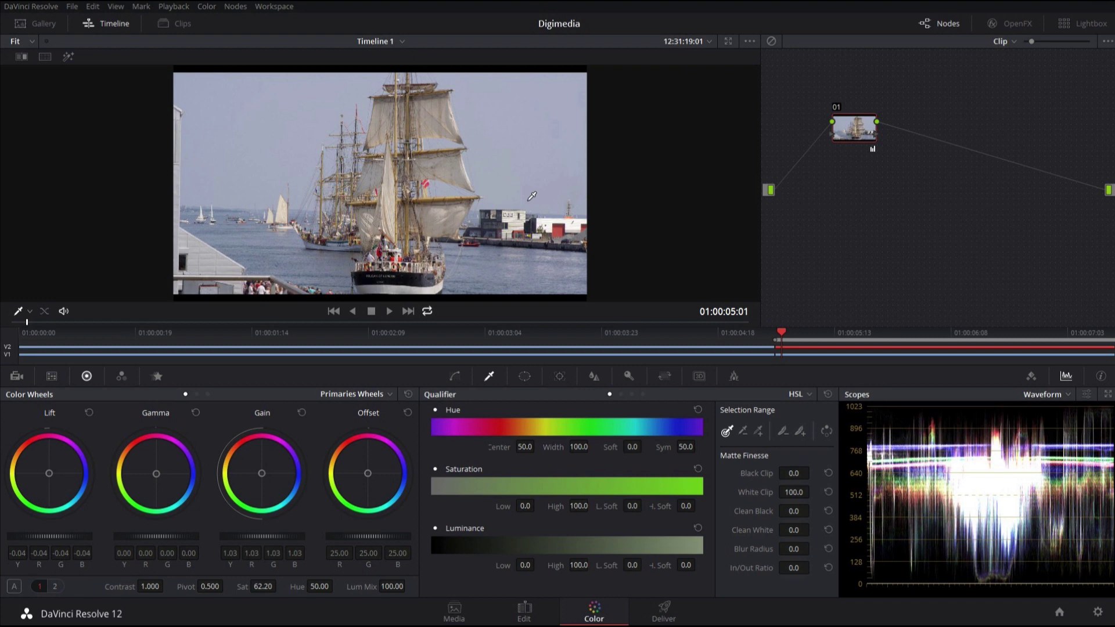
Add a serial node, sample the flat sky with the qualifier, and view the highlight matte.
{"action": "left_click", "coordinate": [246, 6]}
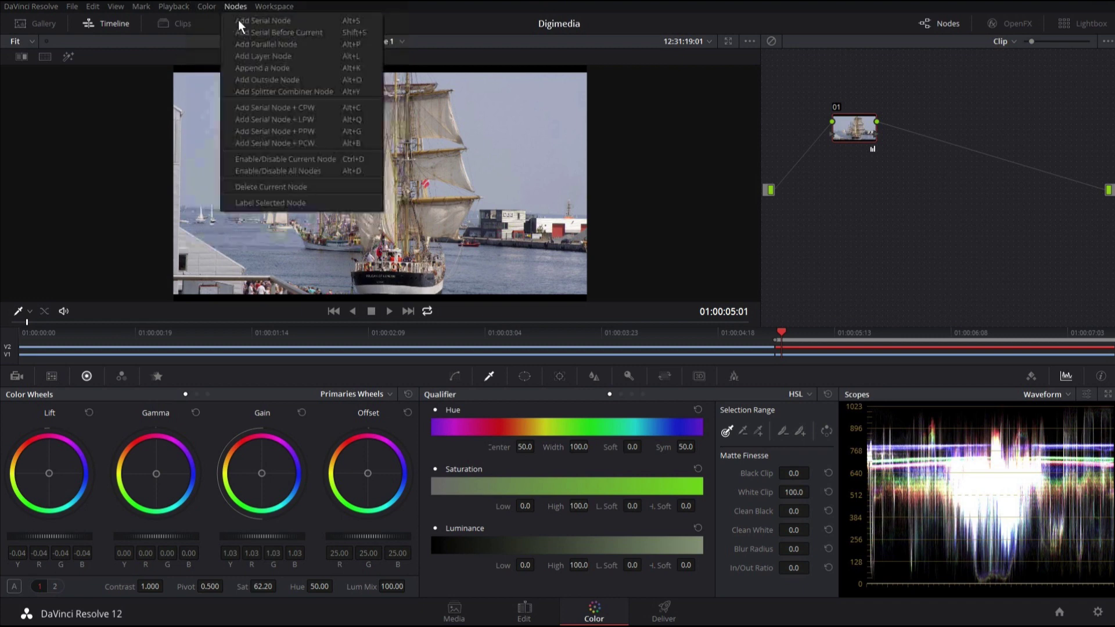
{"action": "left_click", "coordinate": [254, 21]}
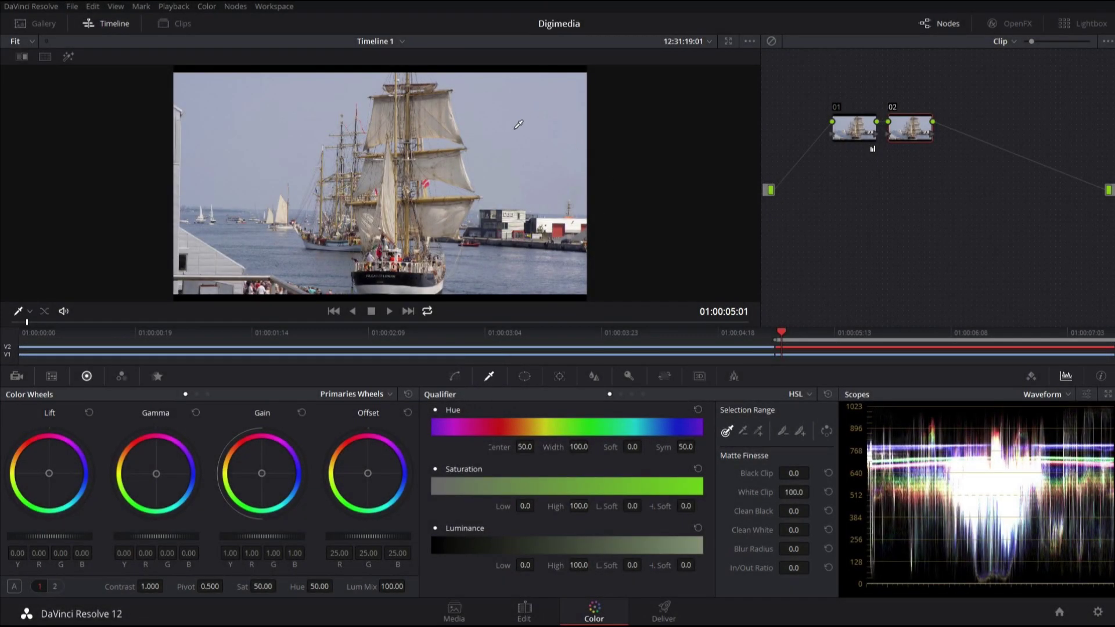
{"action": "left_click", "coordinate": [540, 111]}
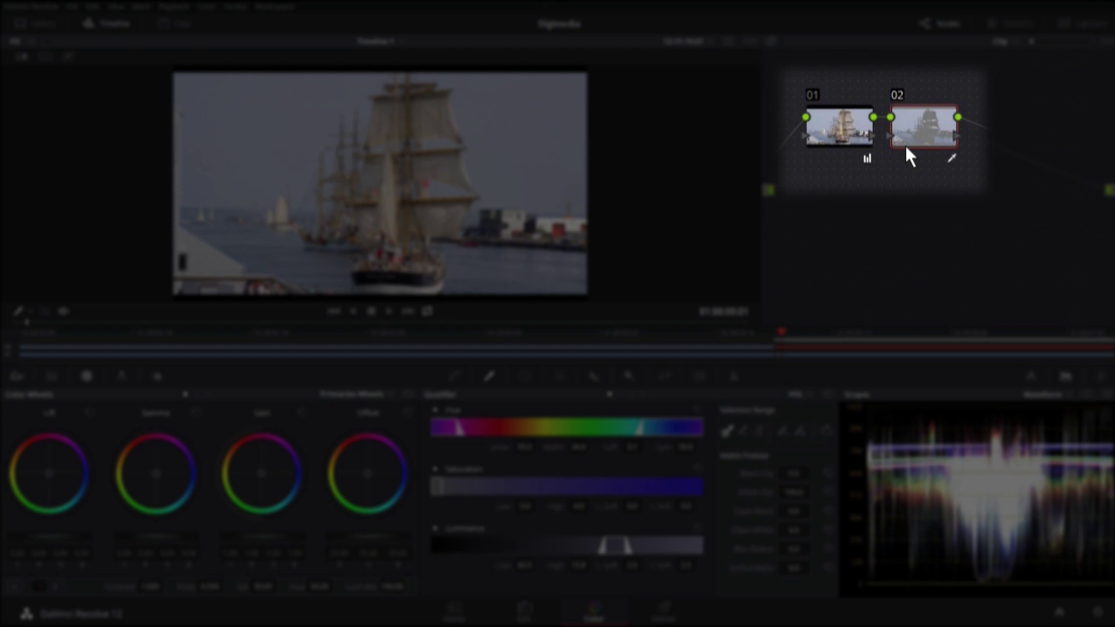
{"action": "key", "text": "shift+h"}
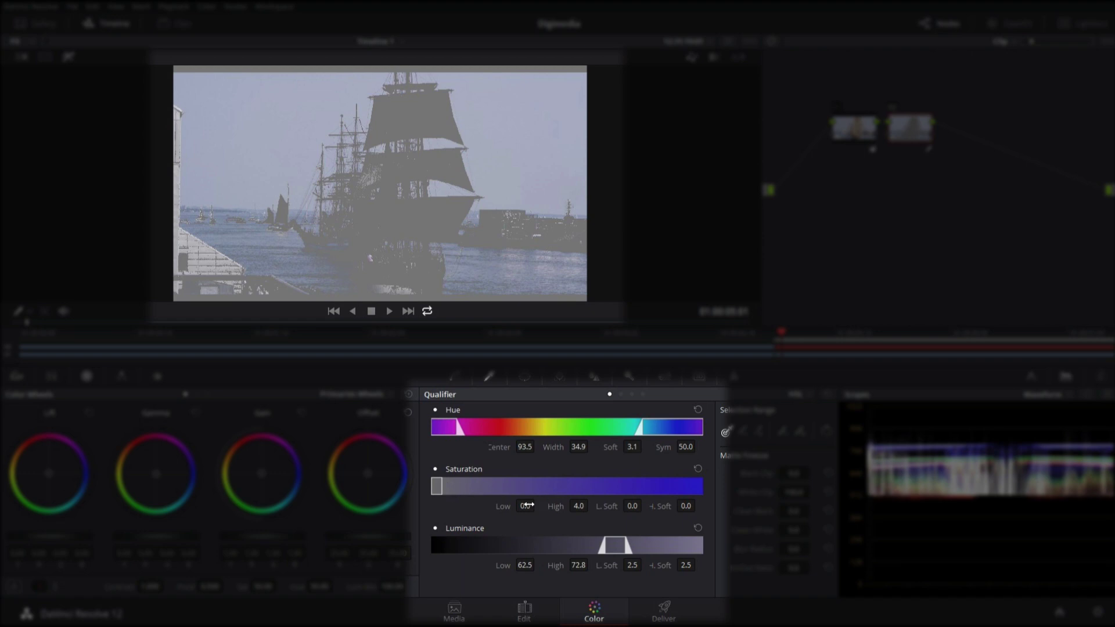
Refine the sky key with Saturation High 2.5 and Luminance Low 66, then play to check.
{"action": "left_click_drag", "start_coordinate": [556, 507], "coordinate": [592, 505]}
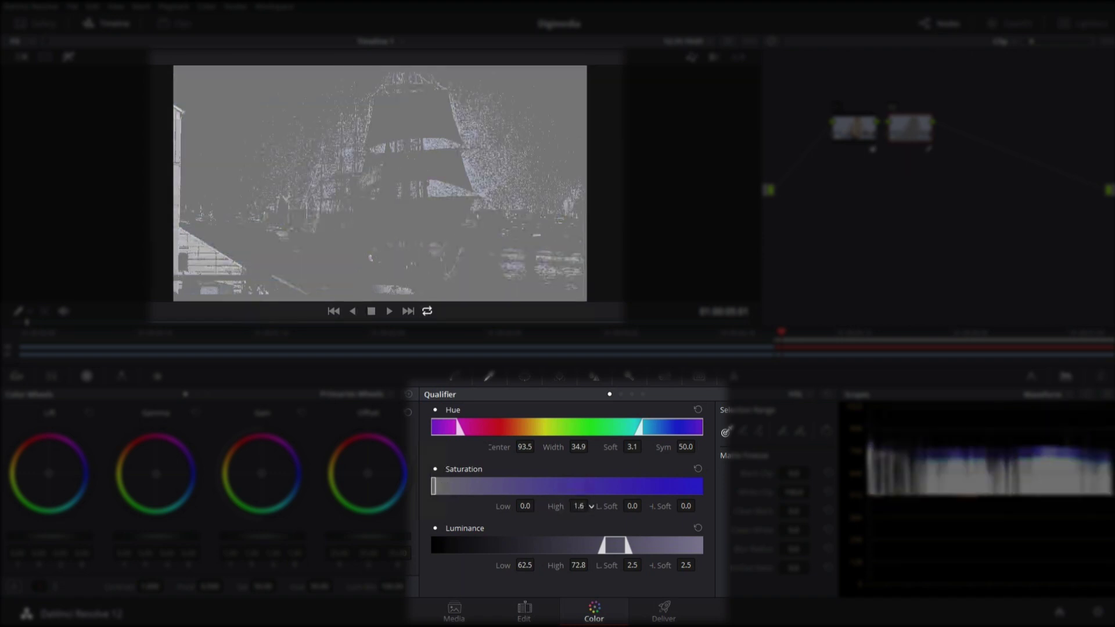
{"action": "left_click_drag", "start_coordinate": [591, 505], "coordinate": [594, 505]}
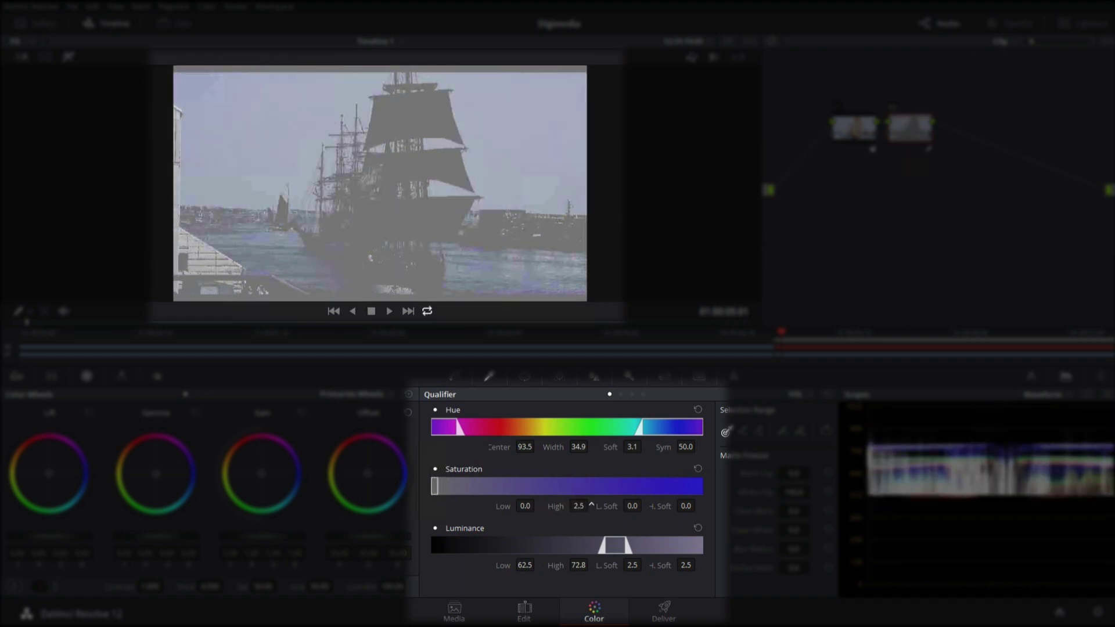
{"action": "left_click", "coordinate": [434, 528]}
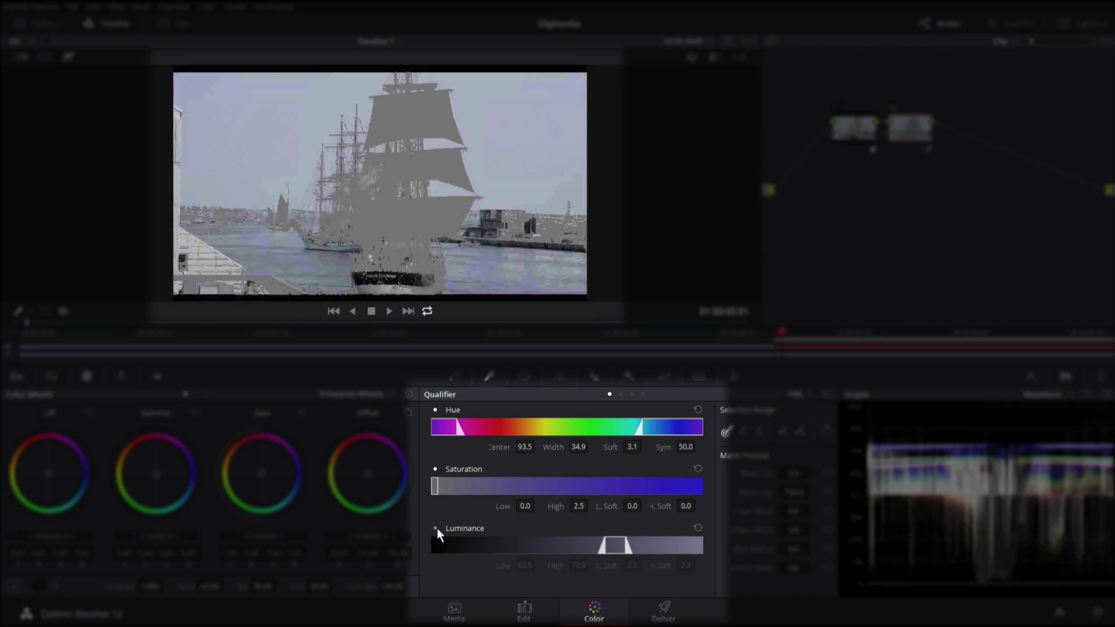
{"action": "left_click", "coordinate": [435, 528]}
{"action": "left_click_drag", "start_coordinate": [508, 566], "coordinate": [539, 565]}
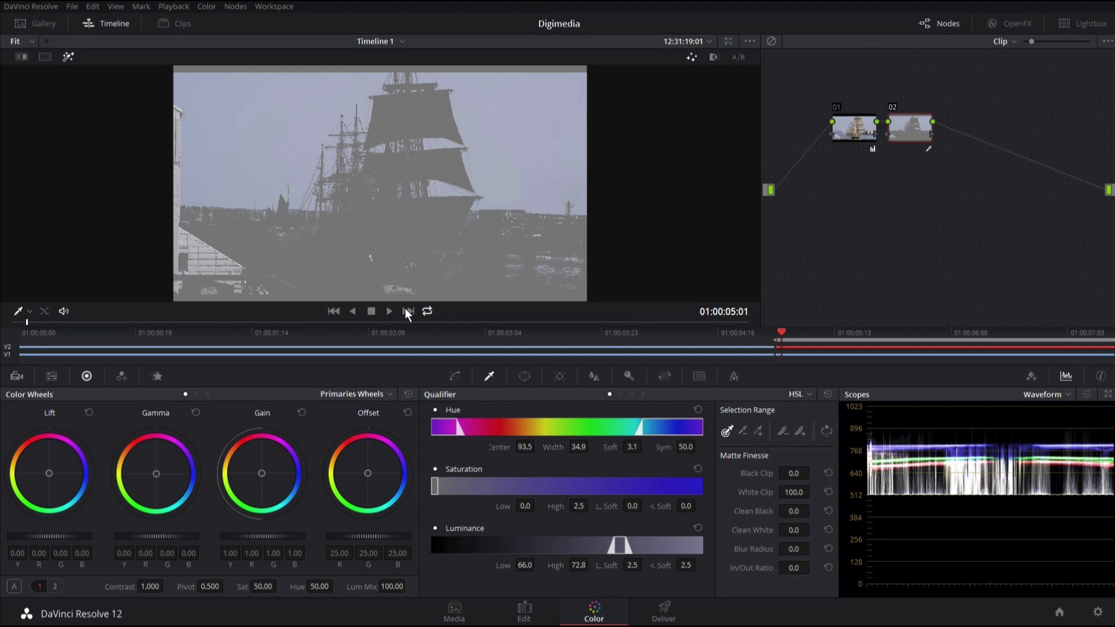
{"action": "key", "text": "space"}
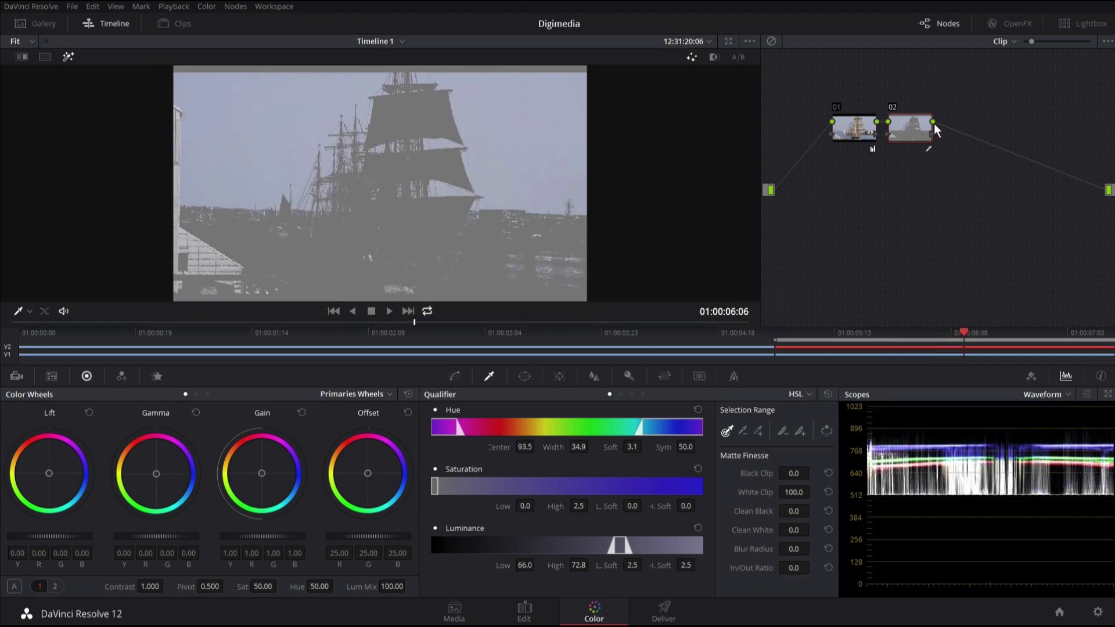
Confine the sky key with a rectangular window across the sky, bottom edge softened to 7.79.
{"action": "left_click", "coordinate": [525, 380]}
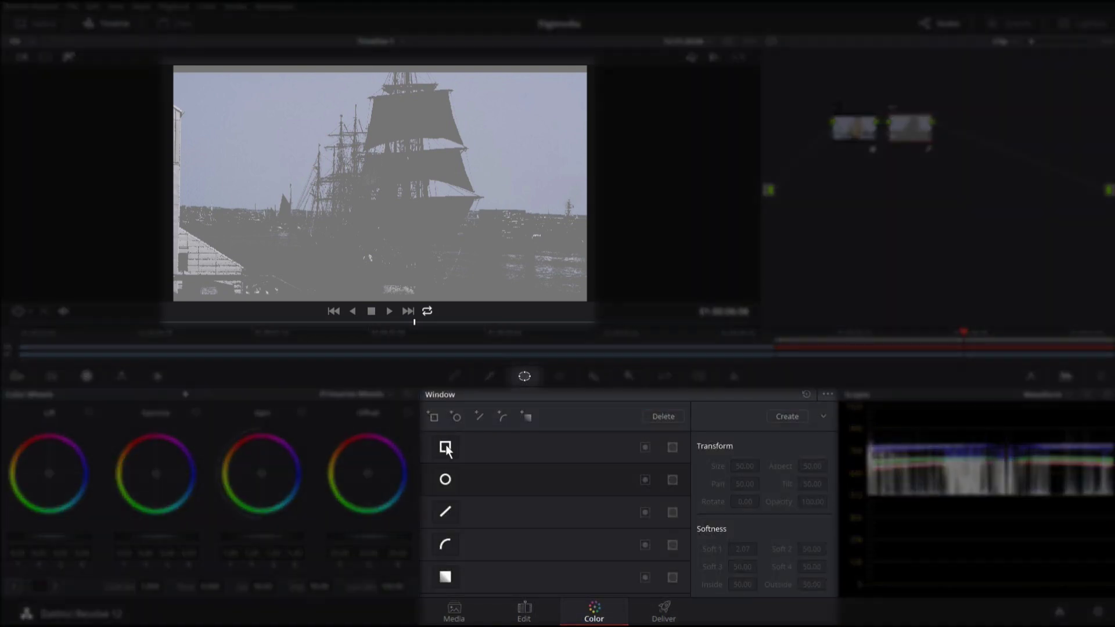
{"action": "left_click", "coordinate": [445, 448]}
{"action": "left_click_drag", "start_coordinate": [380, 186], "coordinate": [174, 107]}
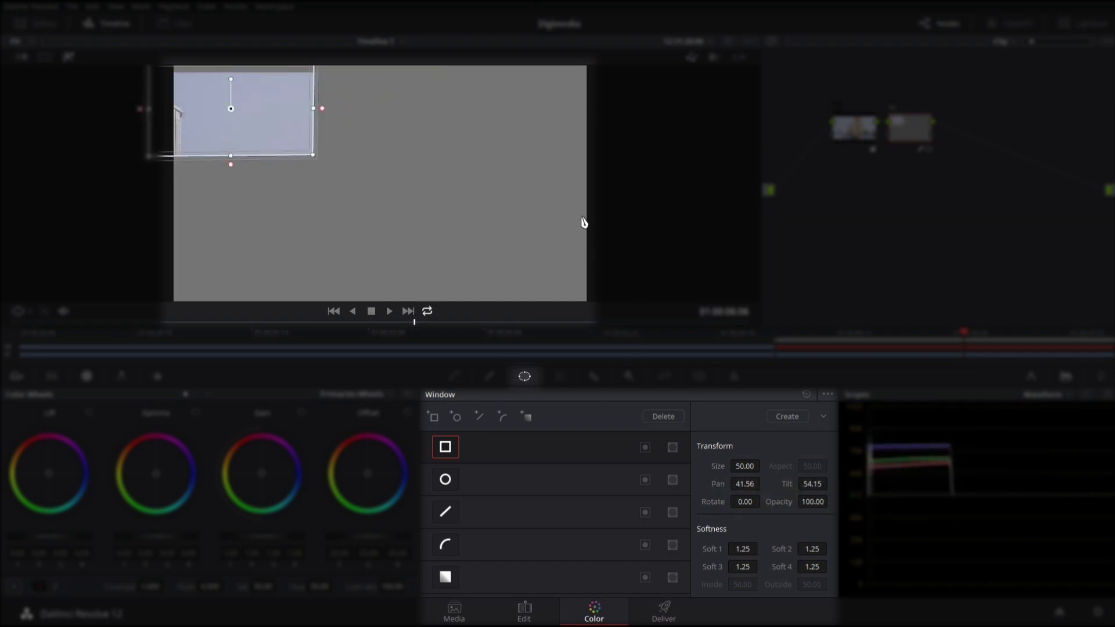
{"action": "left_click_drag", "start_coordinate": [231, 157], "coordinate": [234, 211]}
{"action": "left_click_drag", "start_coordinate": [318, 145], "coordinate": [676, 139]}
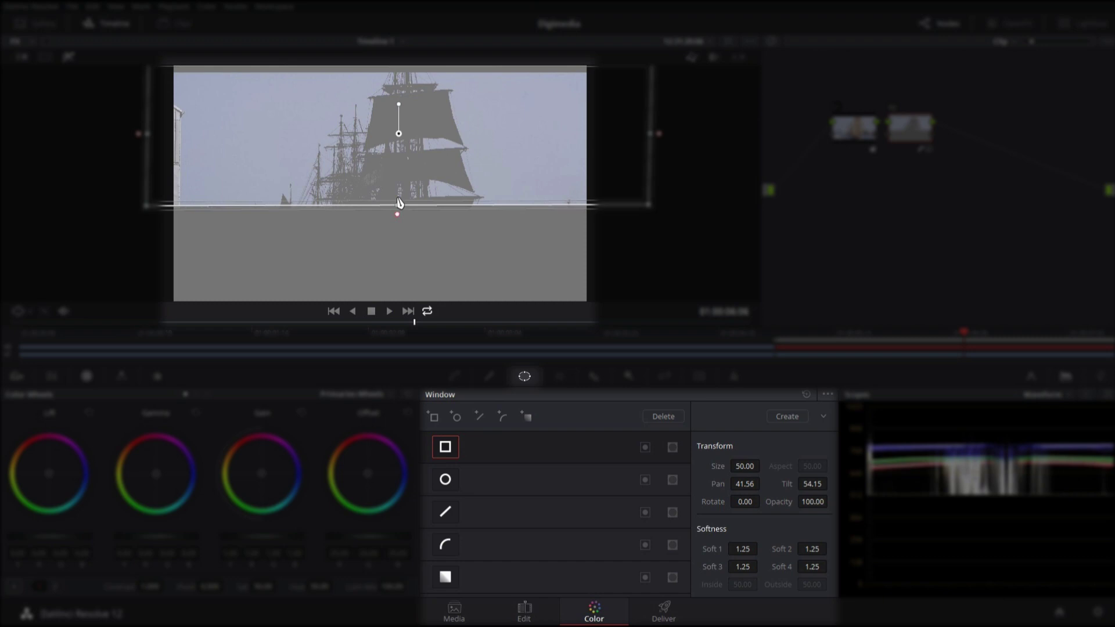
{"action": "mouse_move", "coordinate": [399, 203]}
{"action": "left_mouse_down"}
{"action": "mouse_move", "coordinate": [403, 226]}
{"action": "mouse_move", "coordinate": [401, 207]}
{"action": "left_mouse_up"}
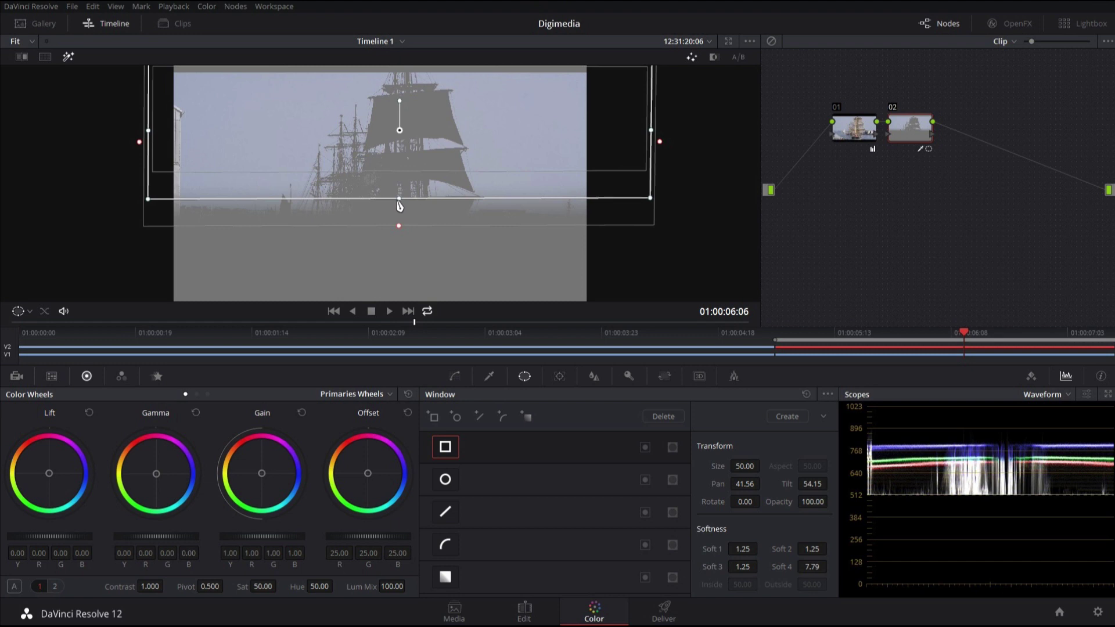
{"action": "left_click", "coordinate": [491, 377]}
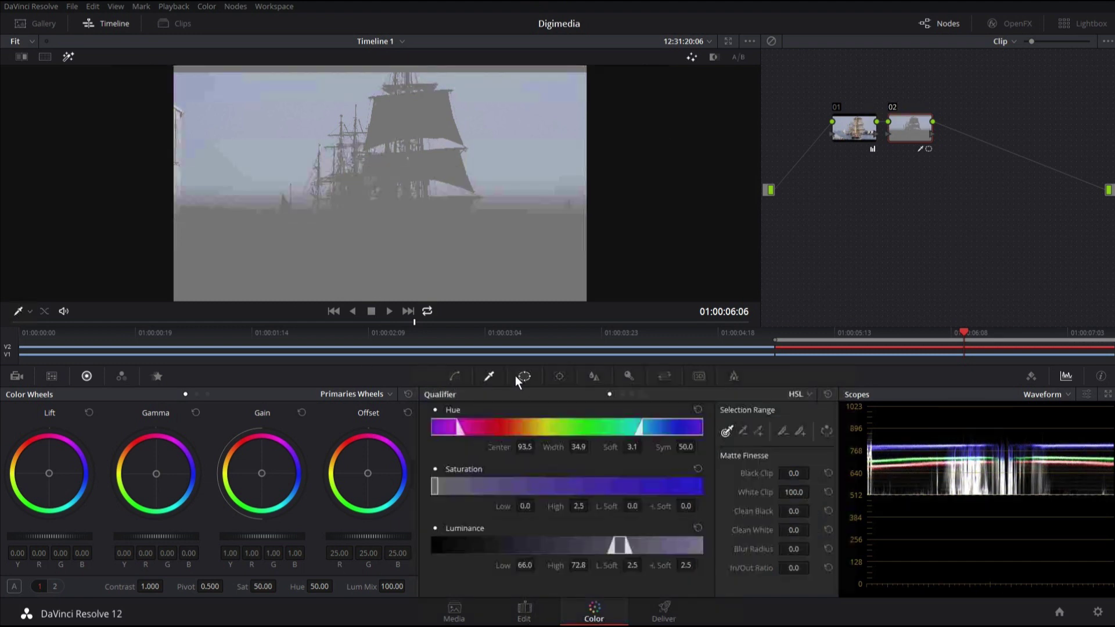
In full colour, tint the sky's gamma toward blue (red -0.03, blue 0.06) with gain reset.
{"action": "left_click", "coordinate": [523, 377]}
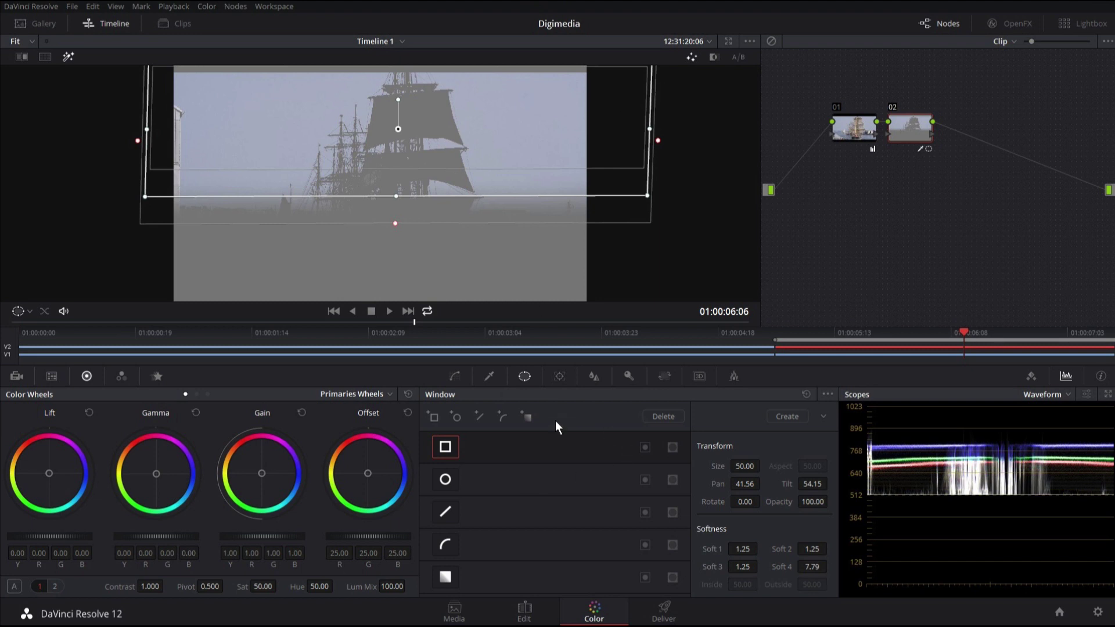
{"action": "key", "text": "shift+h"}
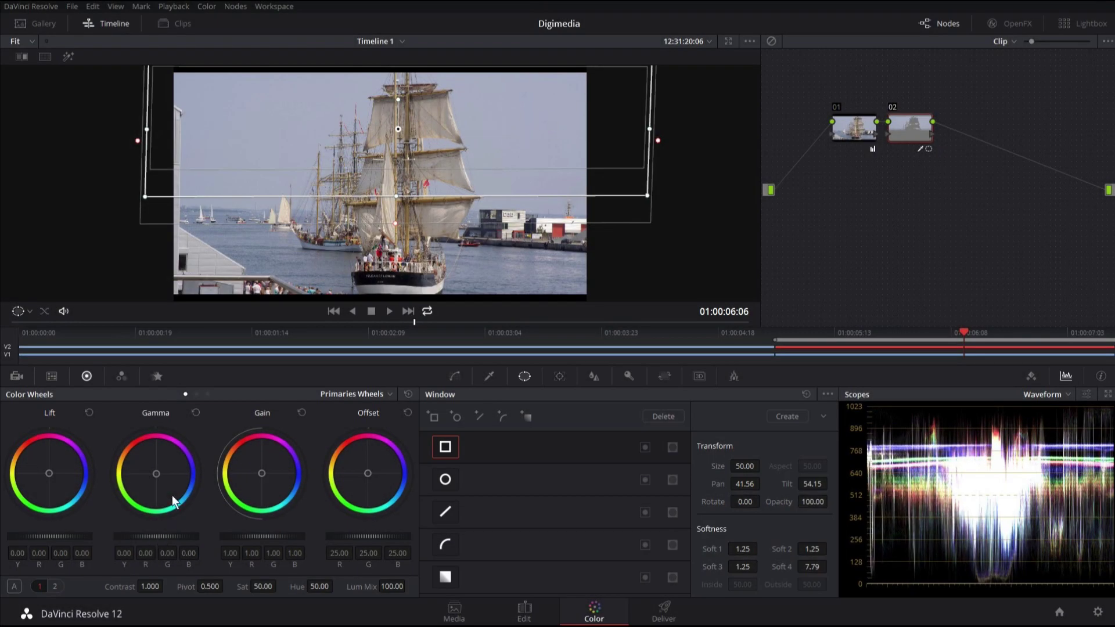
{"action": "left_click_drag", "start_coordinate": [159, 475], "coordinate": [162, 475]}
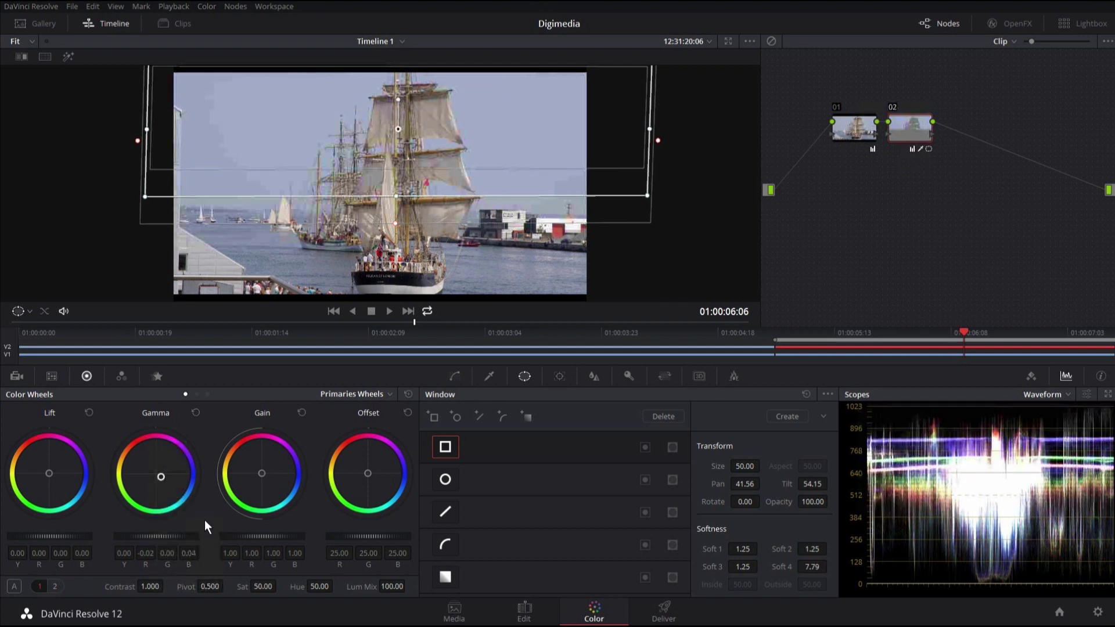
{"action": "left_click_drag", "start_coordinate": [232, 499], "coordinate": [273, 478]}
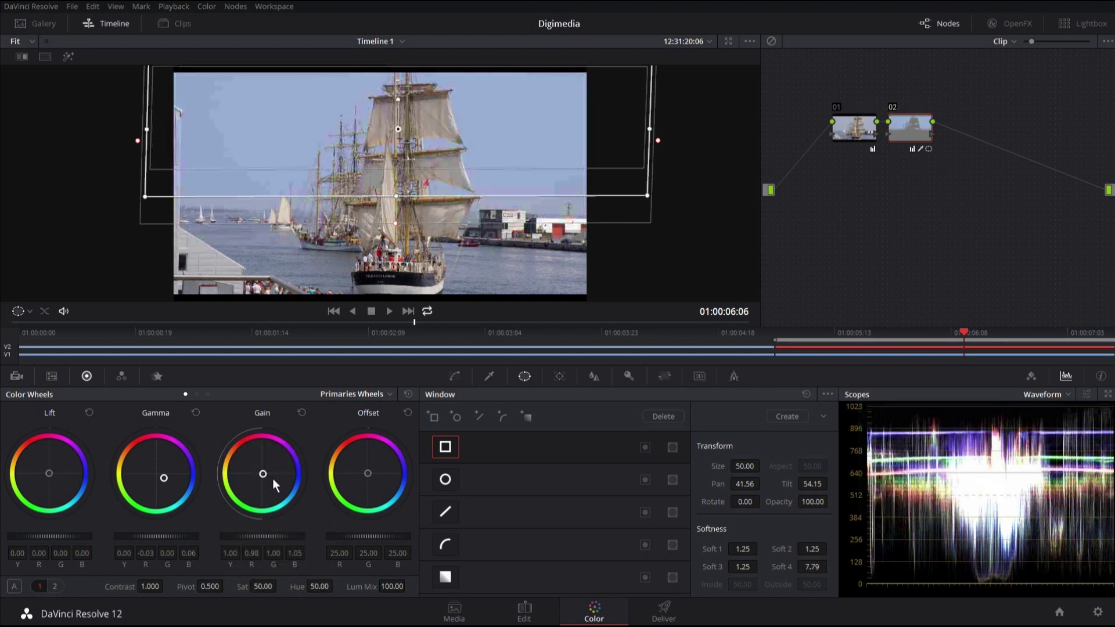
{"action": "double_click", "coordinate": [273, 479]}
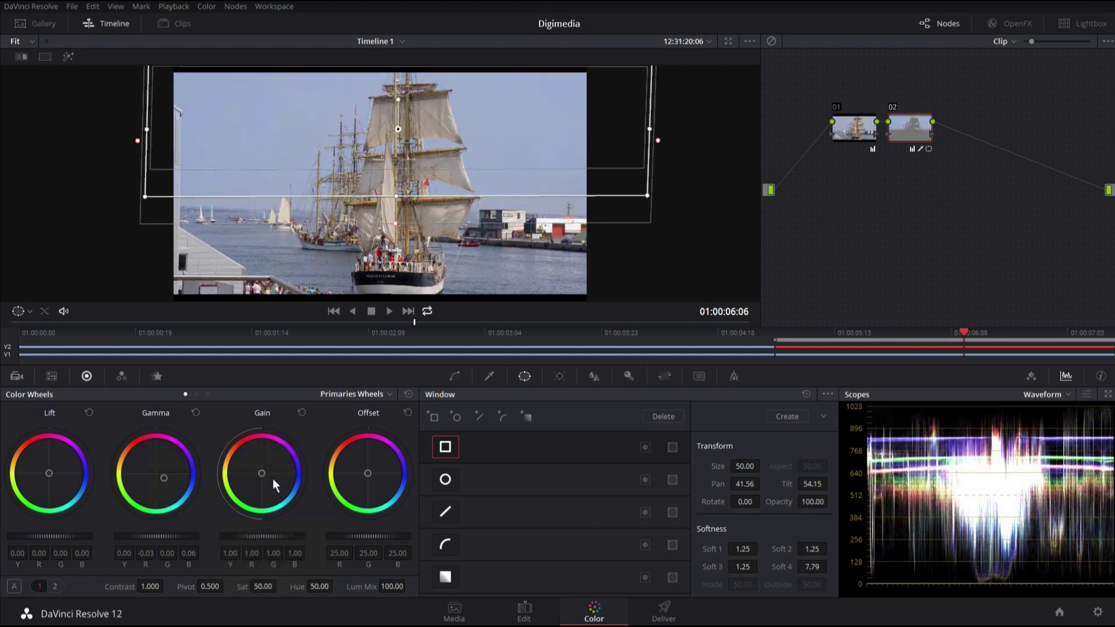
On the Edit page, play sky clip A004_C005_0603KG_001.R3D in the source viewer and re-enable V2.
{"action": "left_click", "coordinate": [525, 611]}
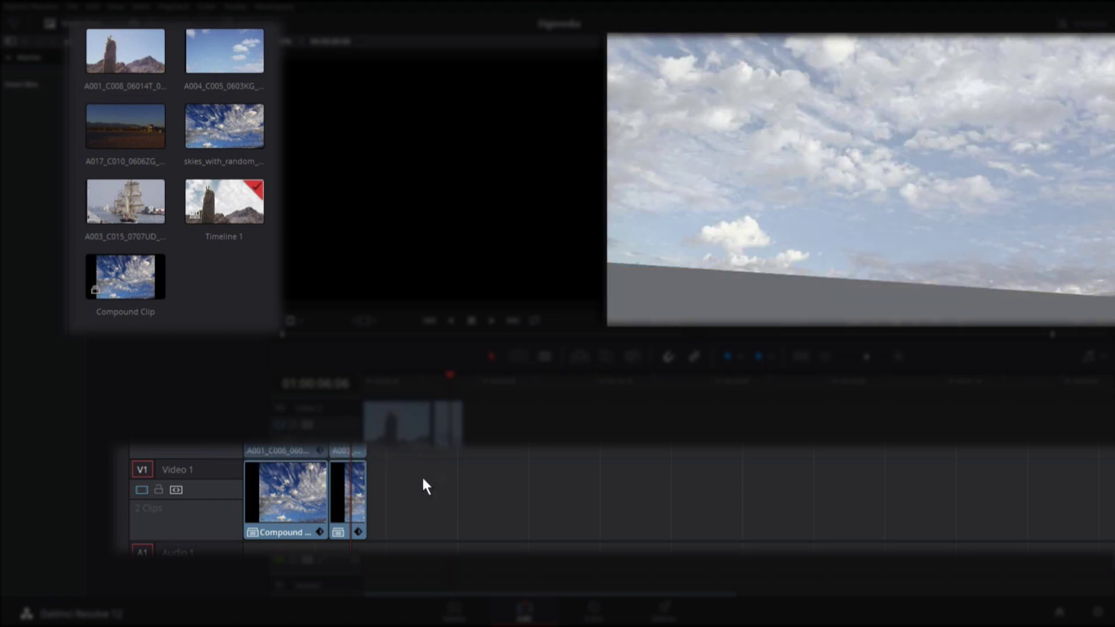
{"action": "double_click", "coordinate": [215, 130]}
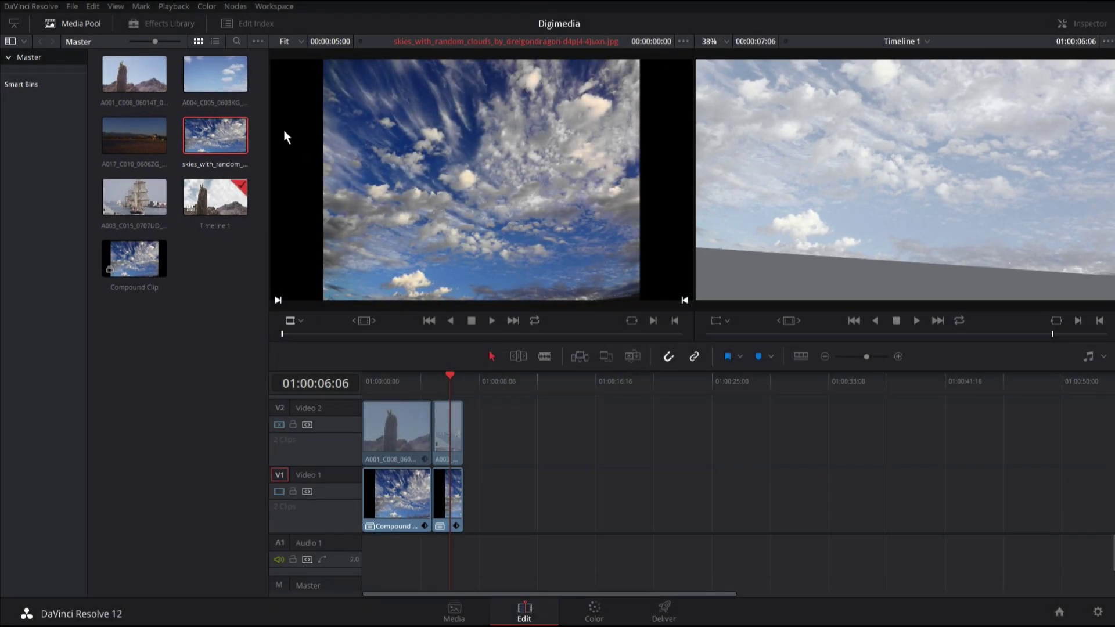
{"action": "left_click", "coordinate": [231, 78]}
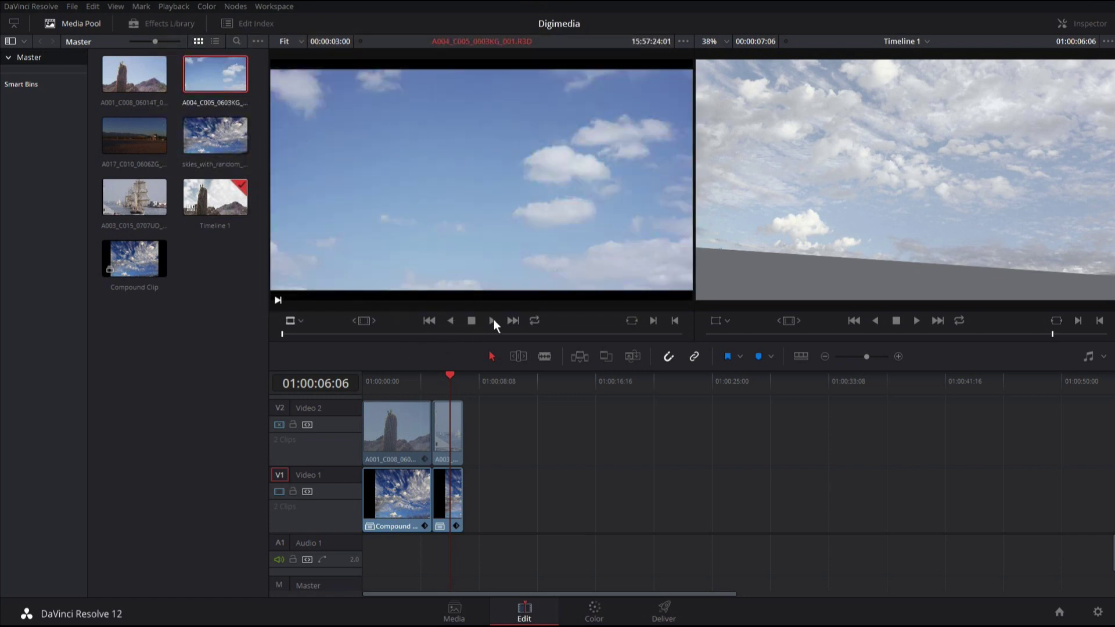
{"action": "key", "text": "space"}
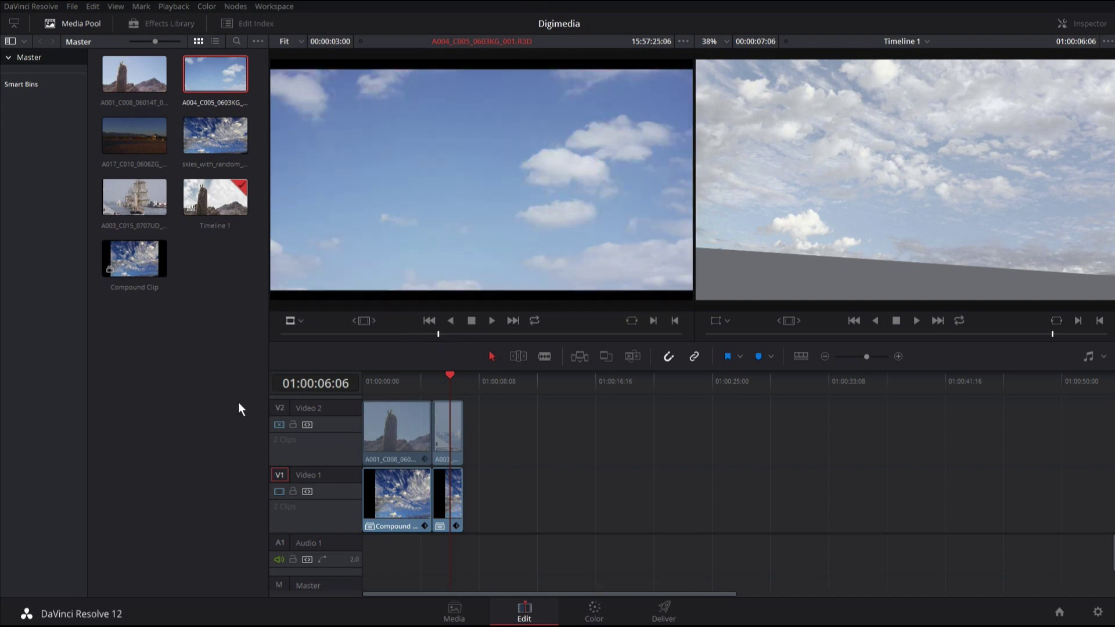
{"action": "left_click", "coordinate": [279, 425]}
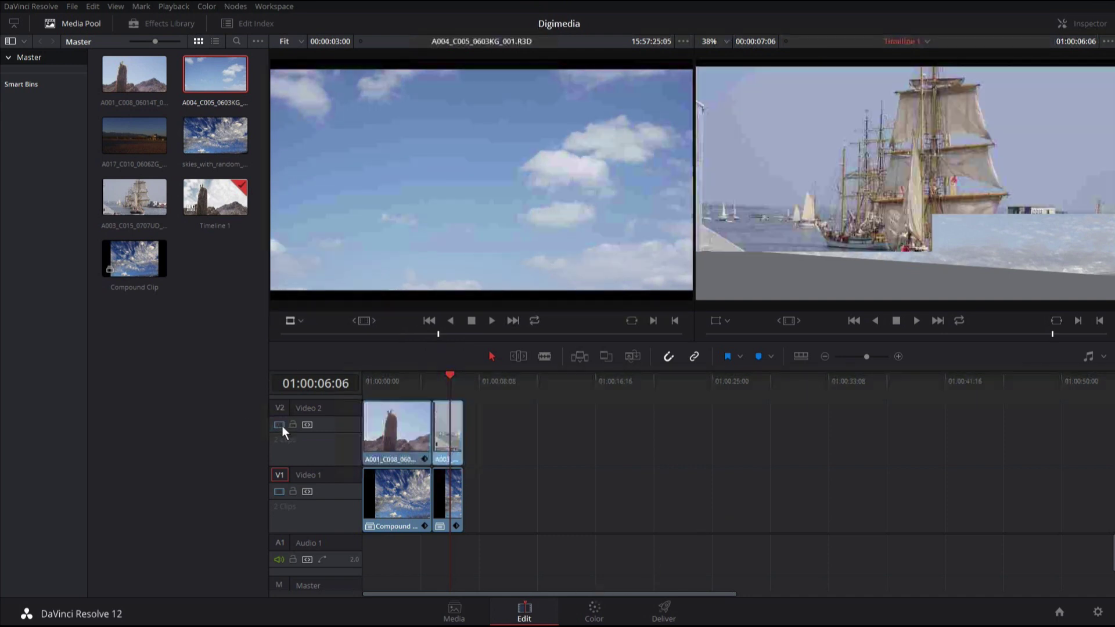
Add an alpha output to the node graph and connect node 02's key to it.
{"action": "left_click", "coordinate": [593, 611]}
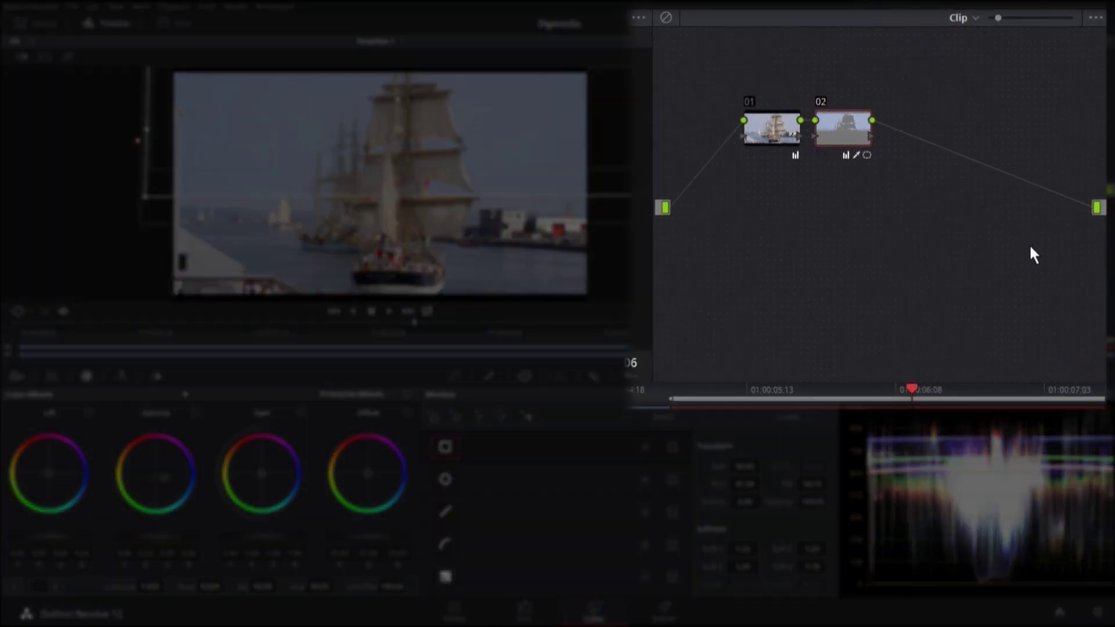
{"action": "right_click", "coordinate": [1057, 224]}
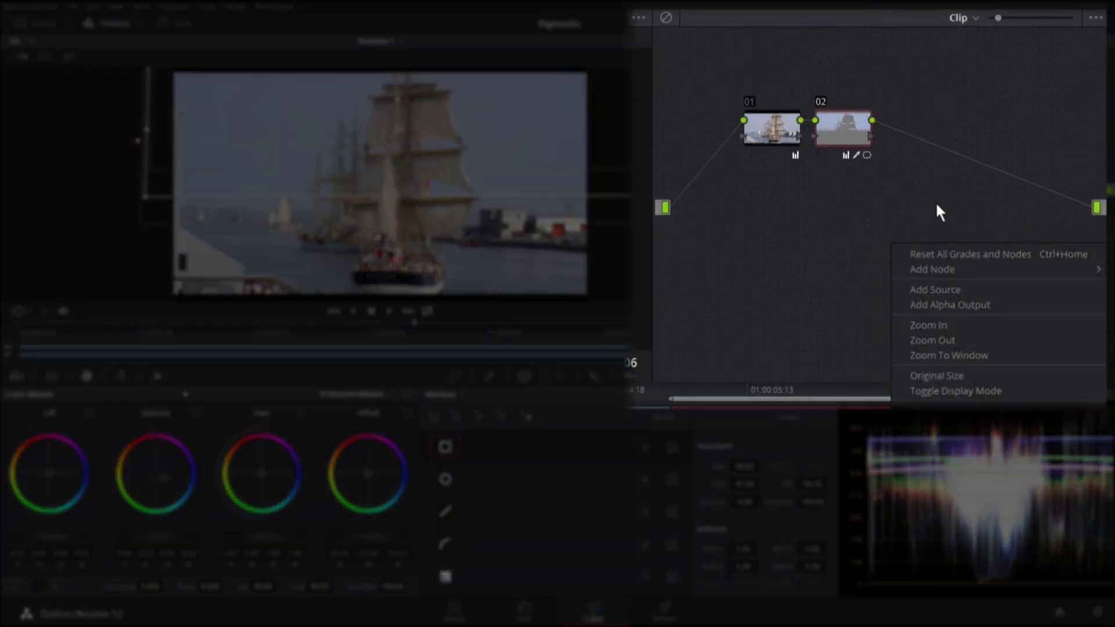
{"action": "left_click", "coordinate": [1004, 304]}
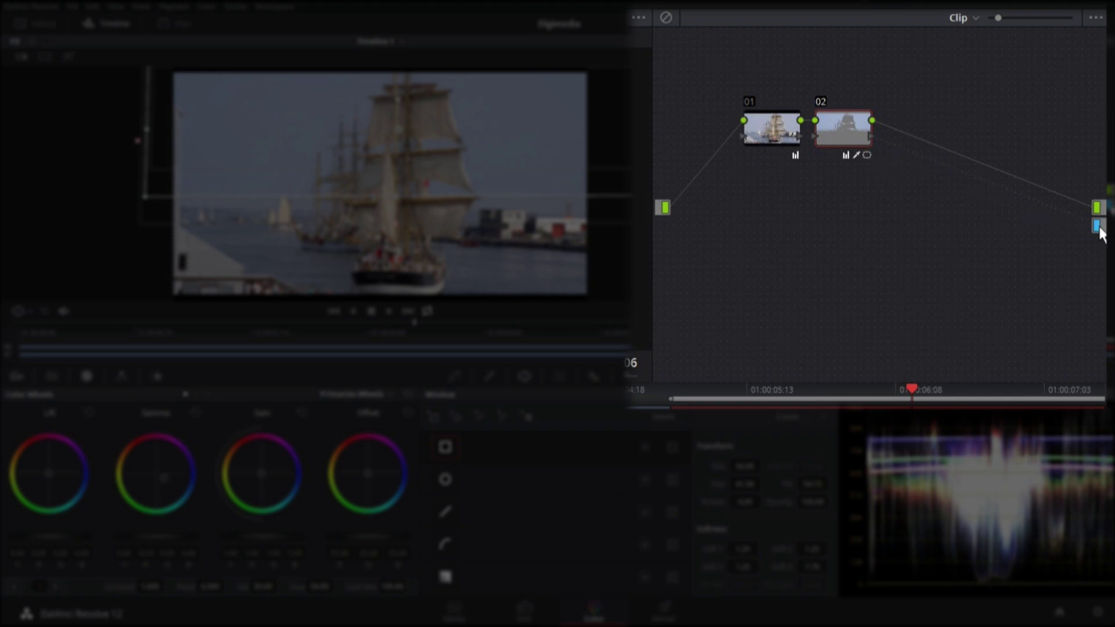
{"action": "left_click_drag", "start_coordinate": [1099, 236], "coordinate": [1097, 234]}
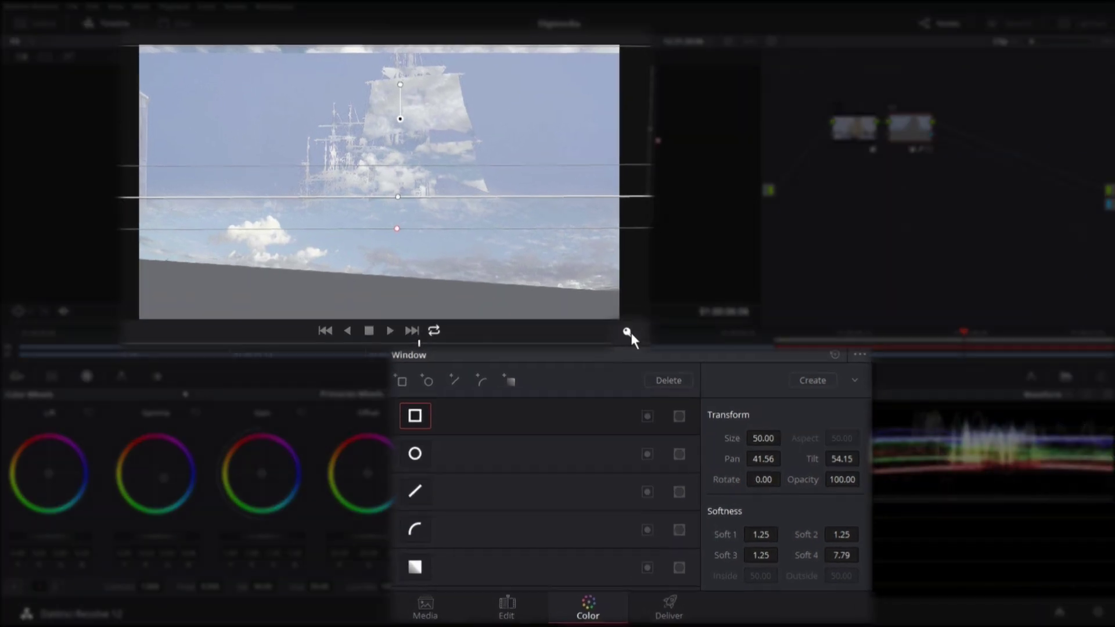
Invert node 02's key output, comparing off and on, so the ship stays solid over the clouds.
{"action": "left_click", "coordinate": [629, 376]}
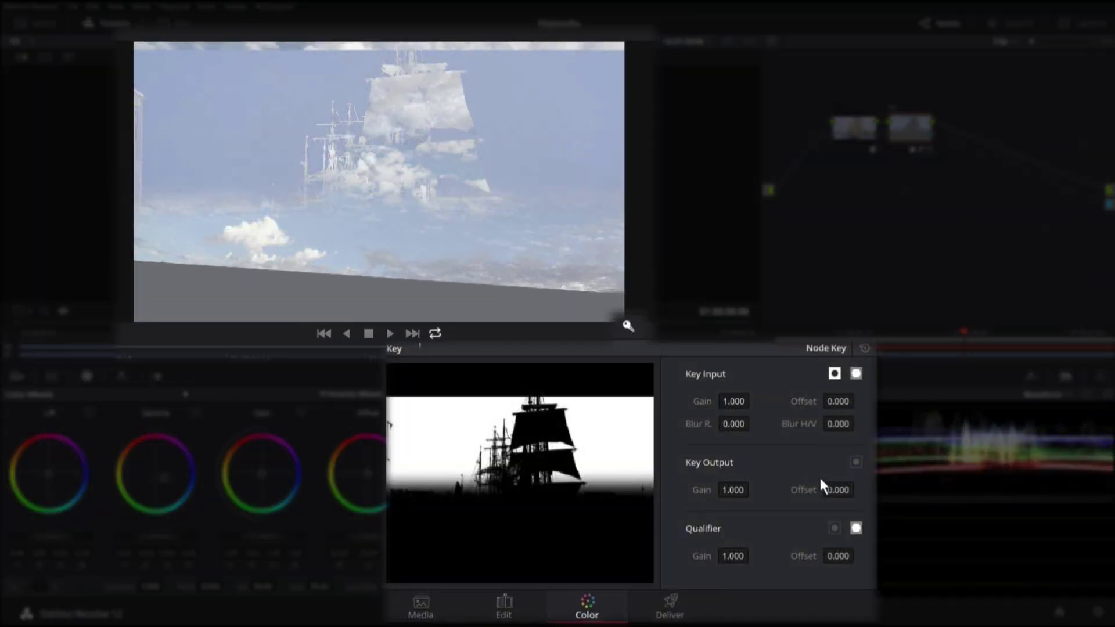
{"action": "left_click", "coordinate": [857, 461]}
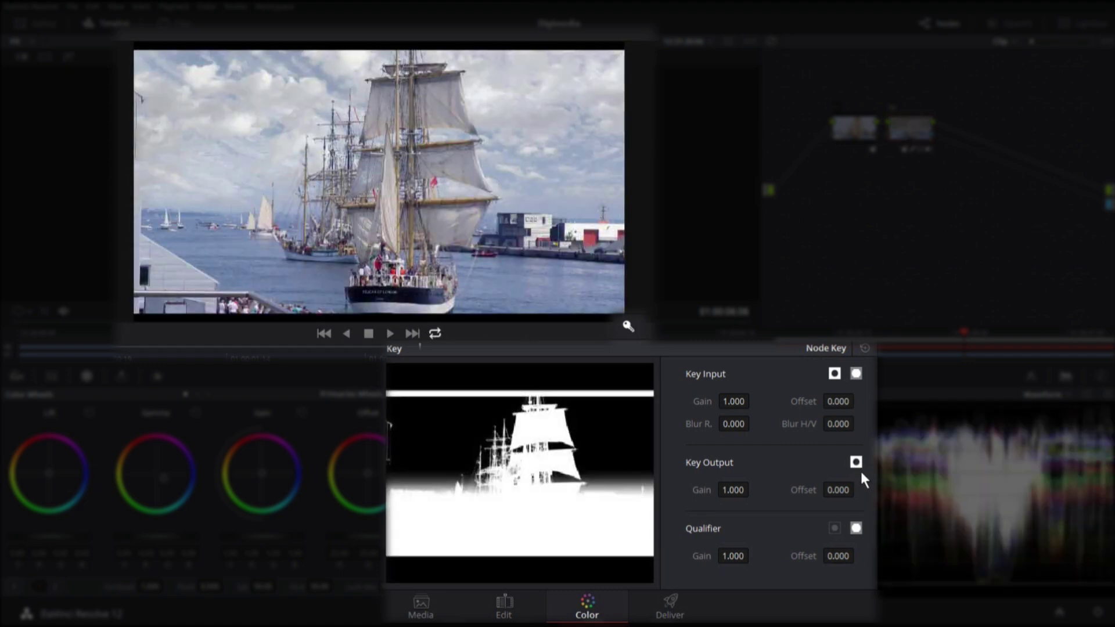
{"action": "left_click", "coordinate": [857, 462]}
{"action": "left_click", "coordinate": [856, 462]}
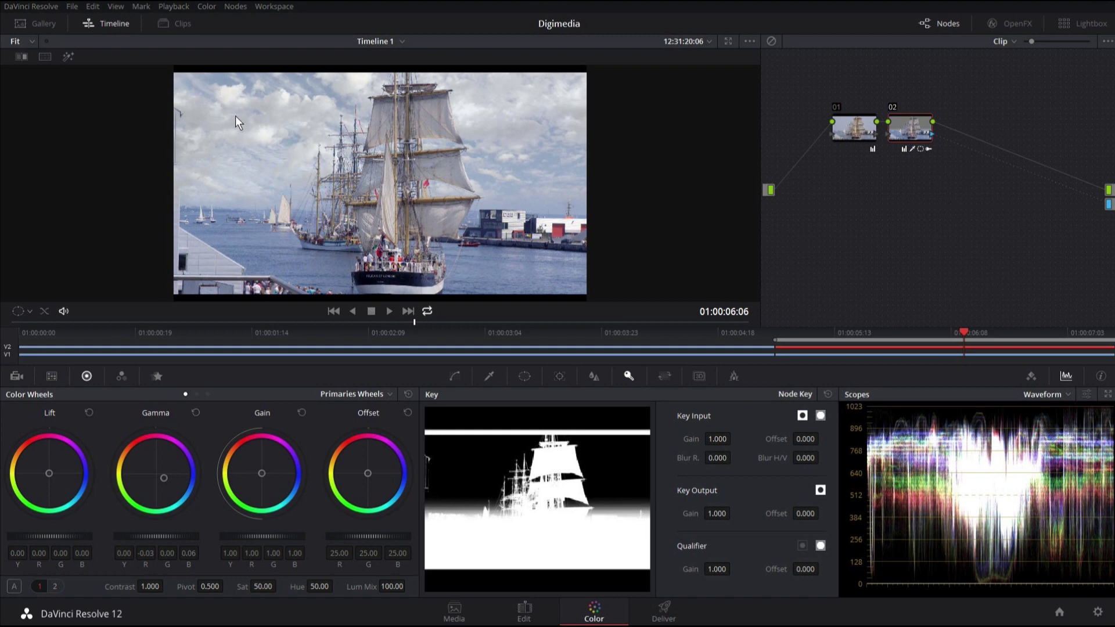
{"action": "left_click", "coordinate": [524, 613]}
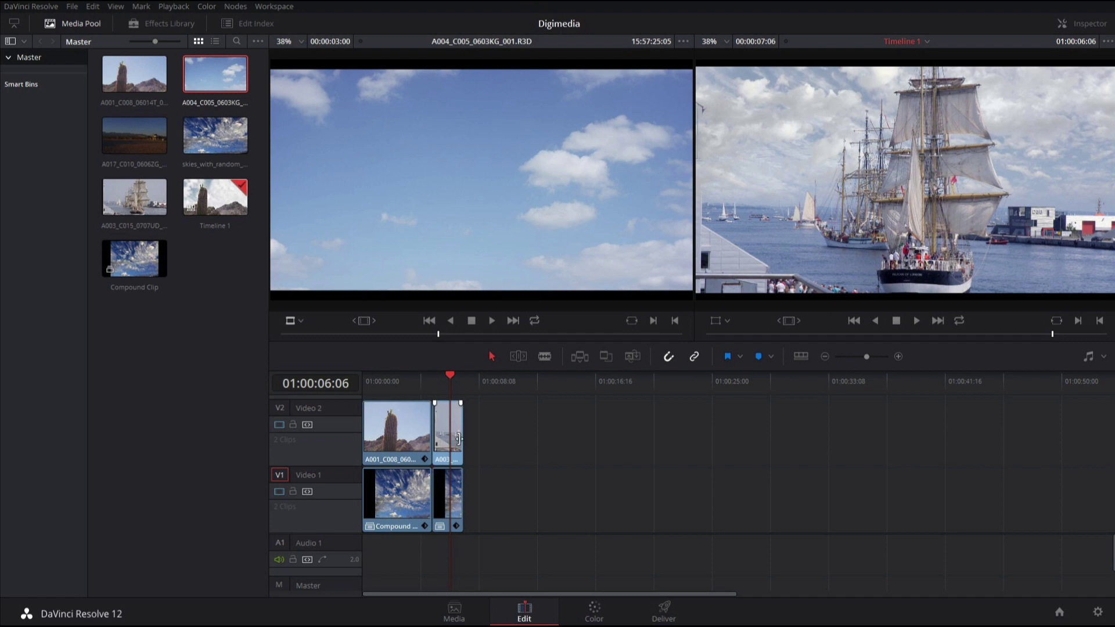
Play back the composited ship-and-cloud shot on the Color page.
{"action": "left_click", "coordinate": [594, 614]}
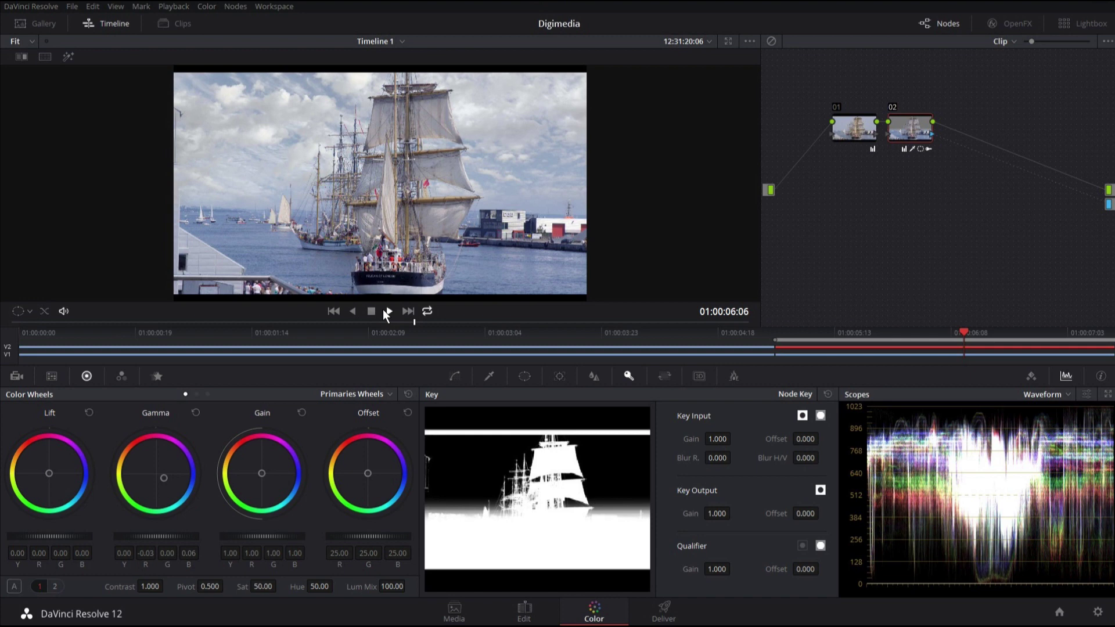
{"action": "left_click", "coordinate": [384, 312]}
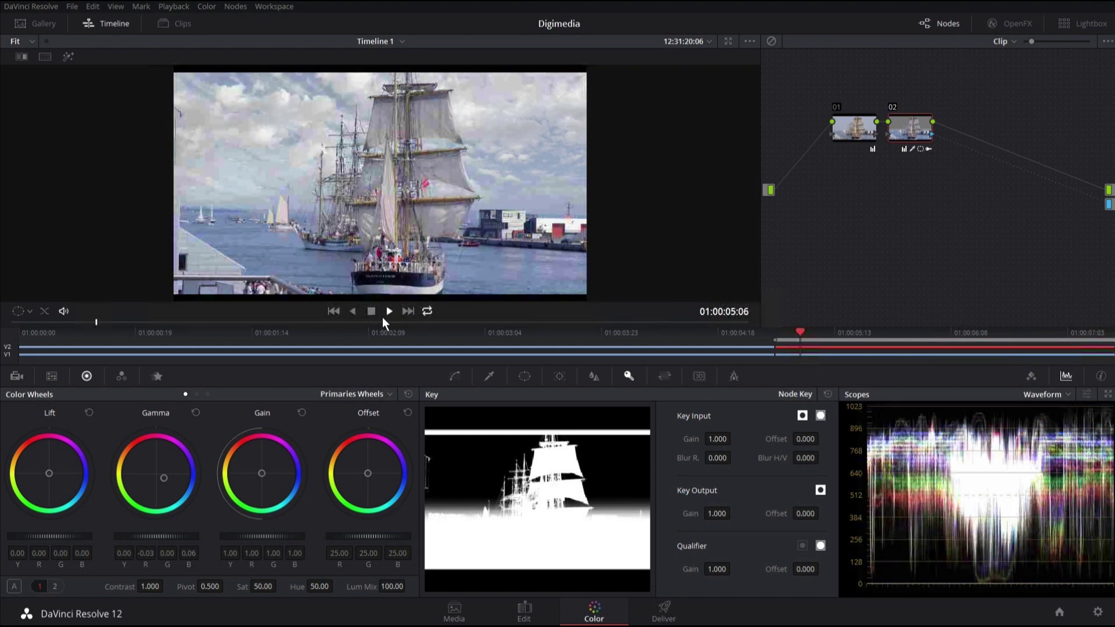
{"action": "left_click", "coordinate": [370, 311]}
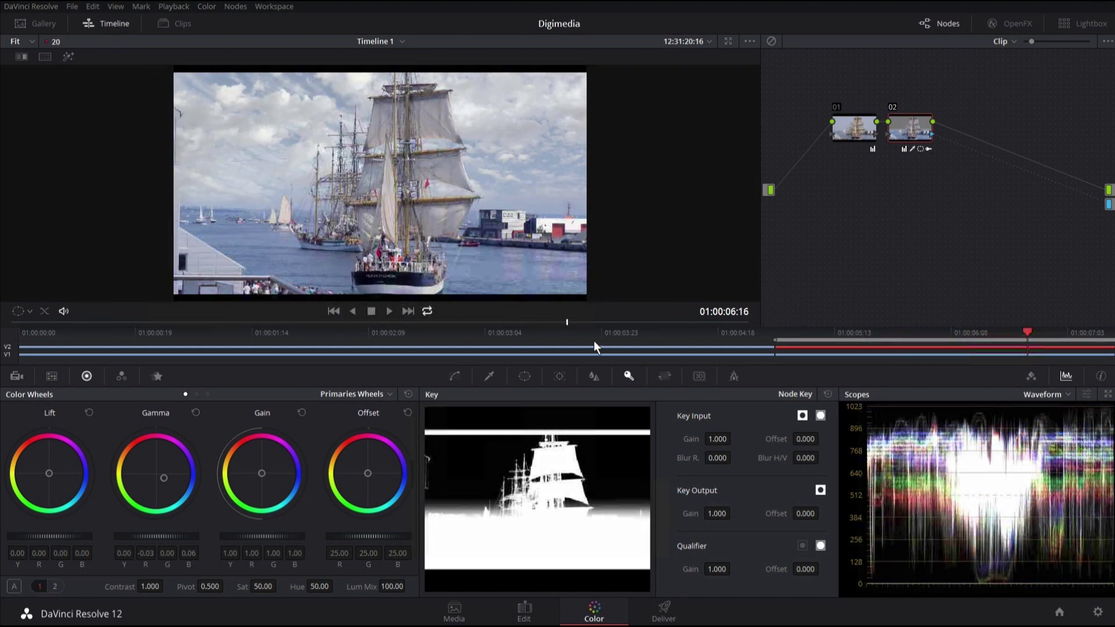
On the cloudy sky clip, push midtones toward blue and drop saturation from 57.6 to about 46.
{"action": "left_click", "coordinate": [868, 355]}
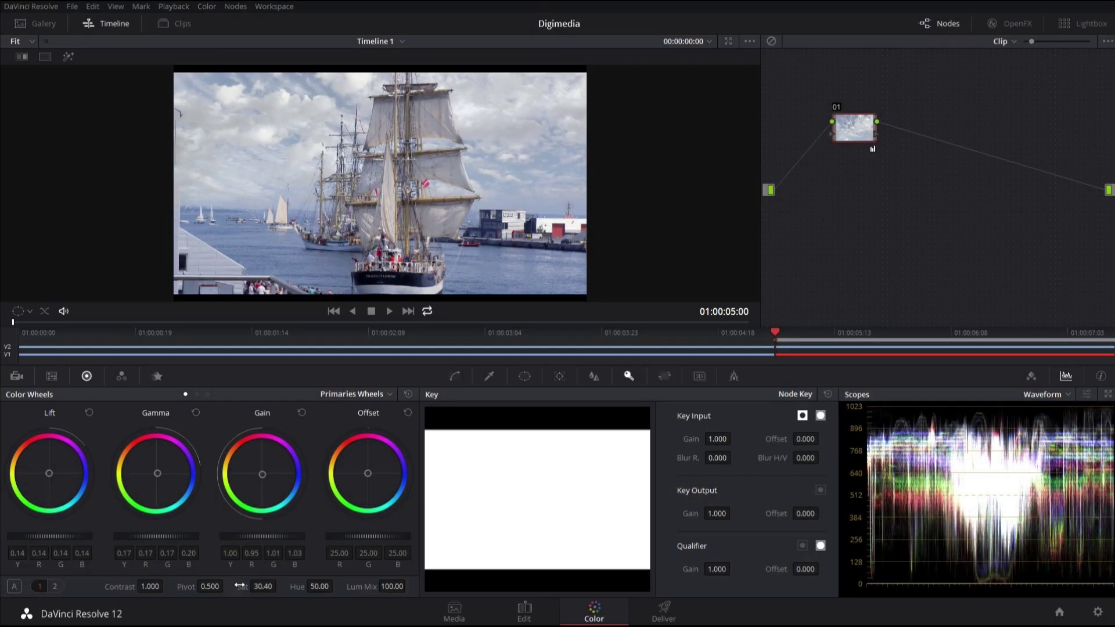
{"action": "left_click_drag", "start_coordinate": [262, 586], "coordinate": [315, 563]}
{"action": "left_click_drag", "start_coordinate": [156, 475], "coordinate": [157, 479]}
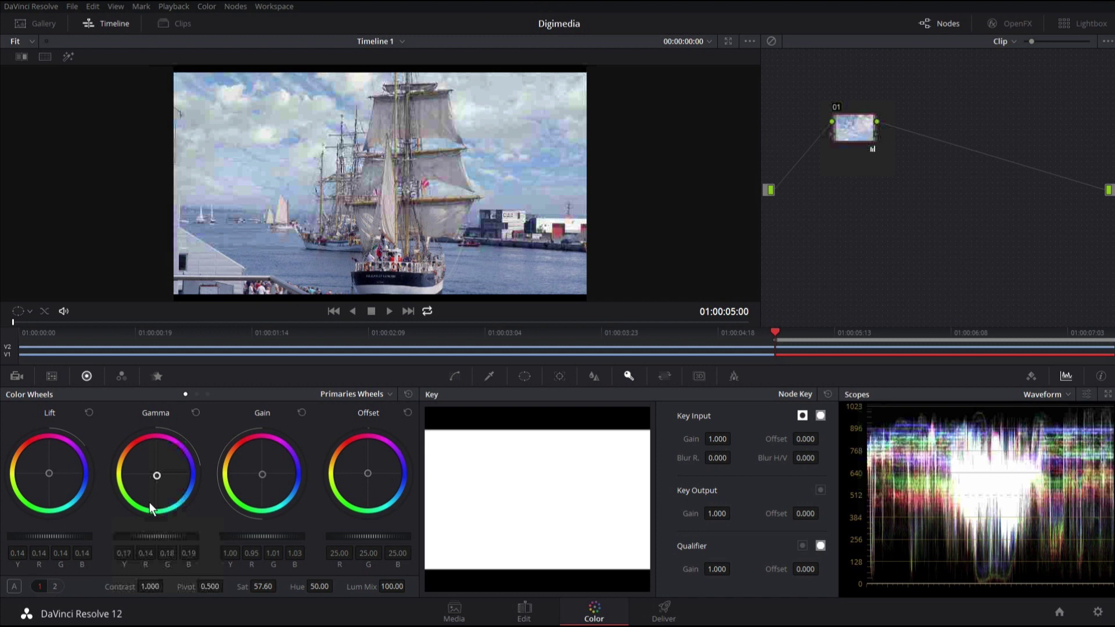
{"action": "left_click_drag", "start_coordinate": [148, 503], "coordinate": [194, 493]}
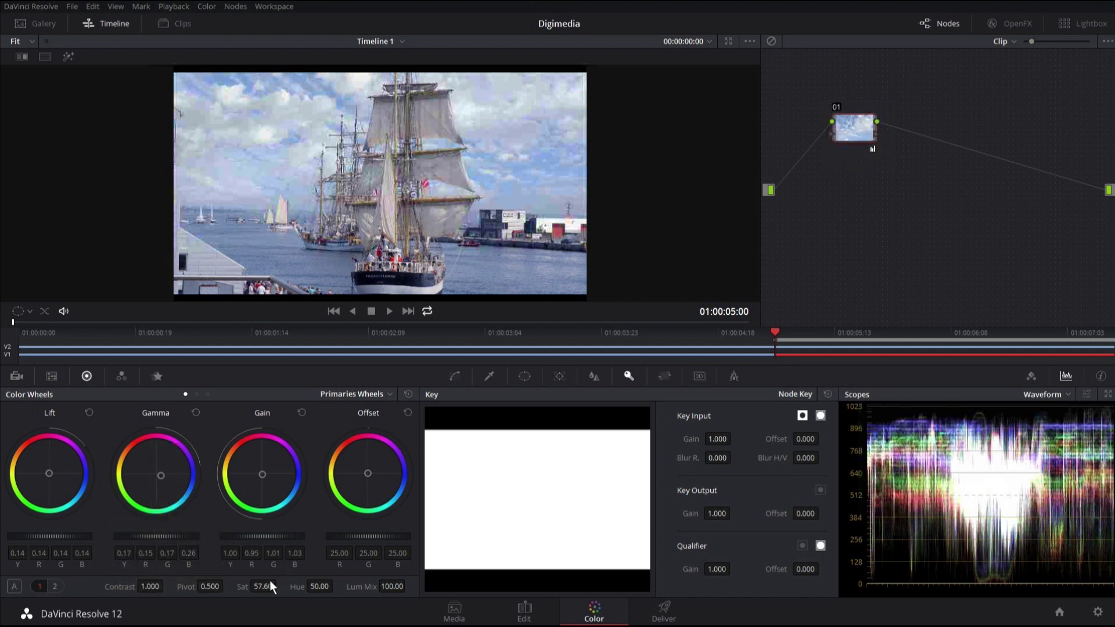
{"action": "left_click_drag", "start_coordinate": [249, 589], "coordinate": [162, 587]}
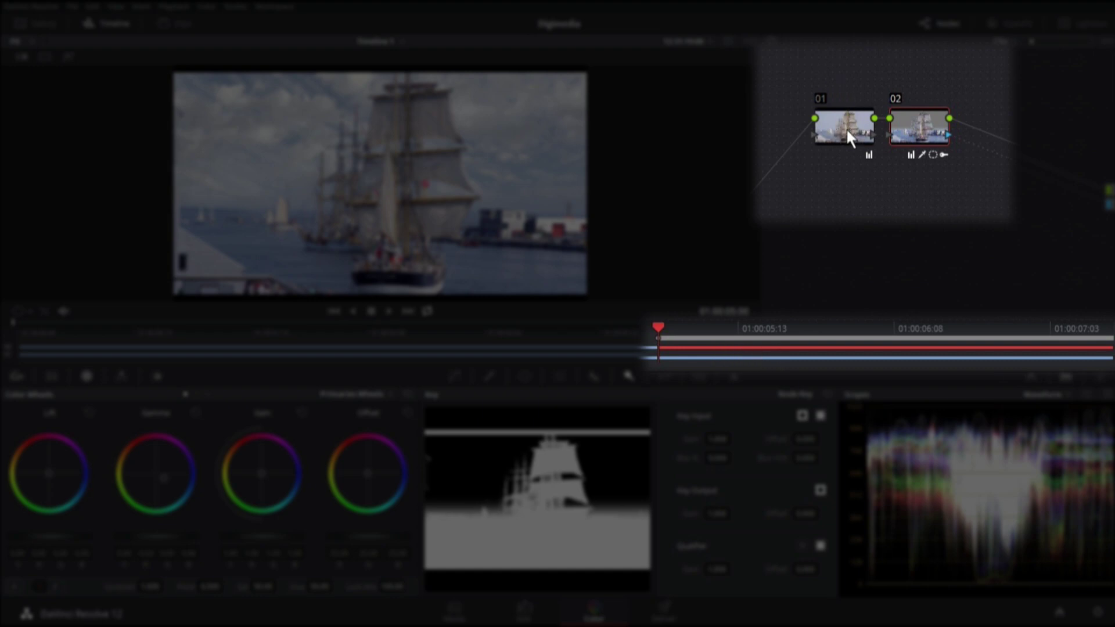
Check the ship's key in highlight view, then select the V1 cloudy sky clip.
{"action": "key", "text": "shift+h"}
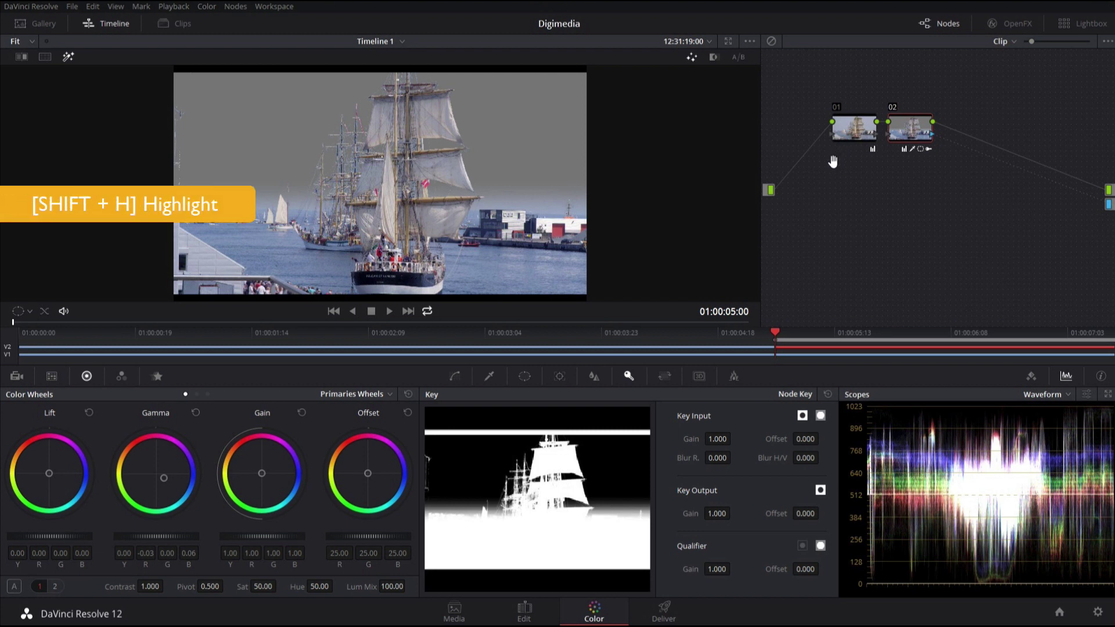
{"action": "key", "text": "shift+h"}
{"action": "key", "text": "shift+h"}
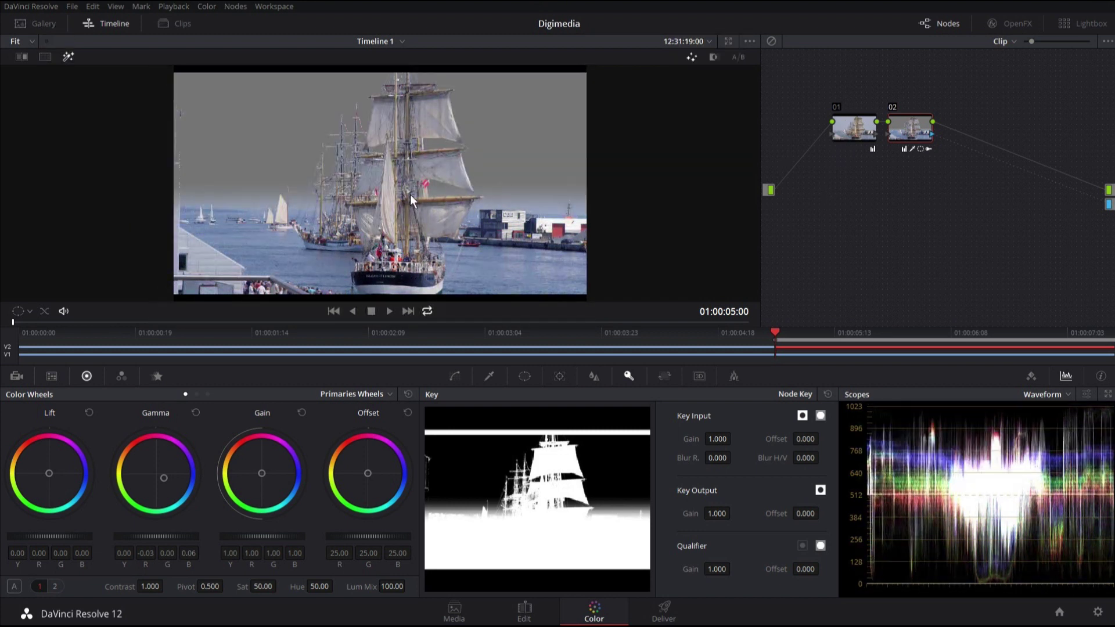
{"action": "left_click", "coordinate": [823, 354]}
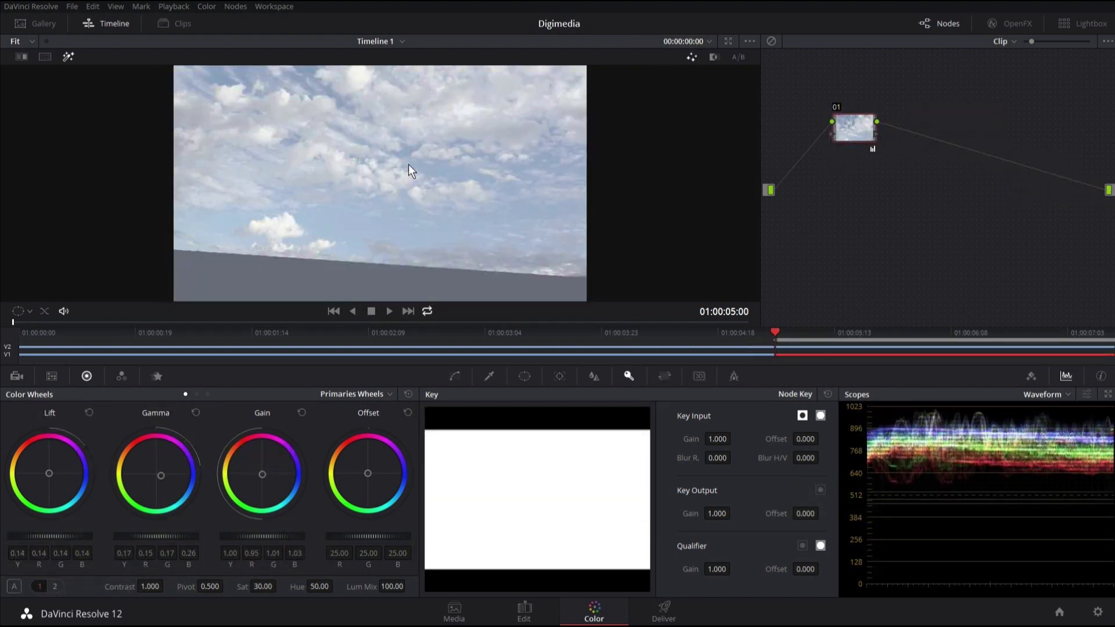
{"action": "key", "text": "shift+h"}
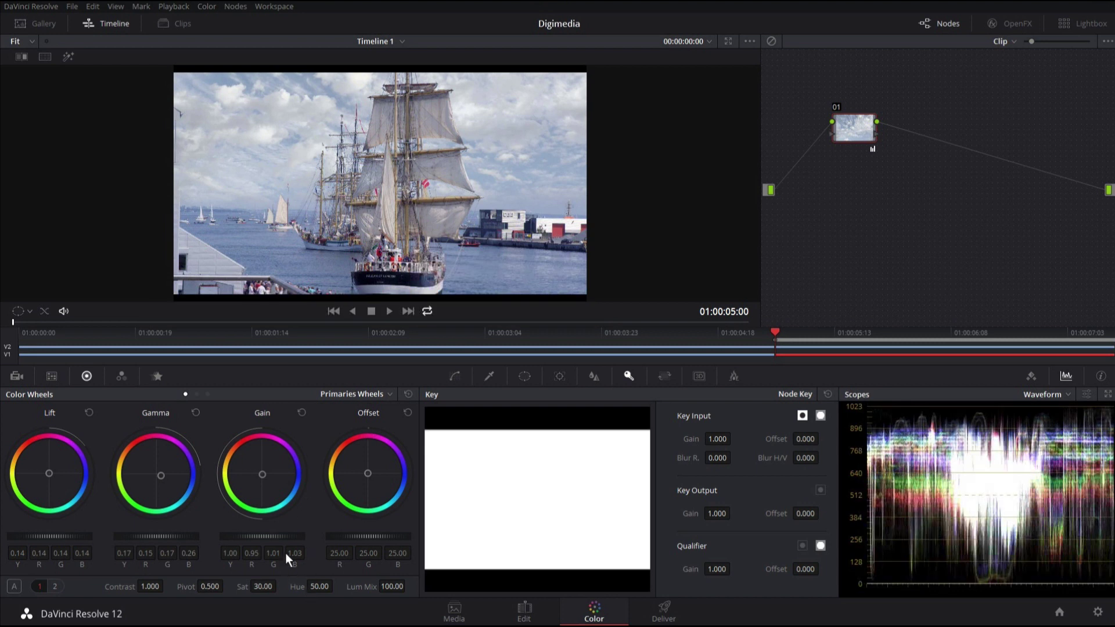
Darken the sky clip's gamma to 0.15 (blue 0.24), keeping clip-level grading.
{"action": "left_click_drag", "start_coordinate": [140, 535], "coordinate": [162, 538]}
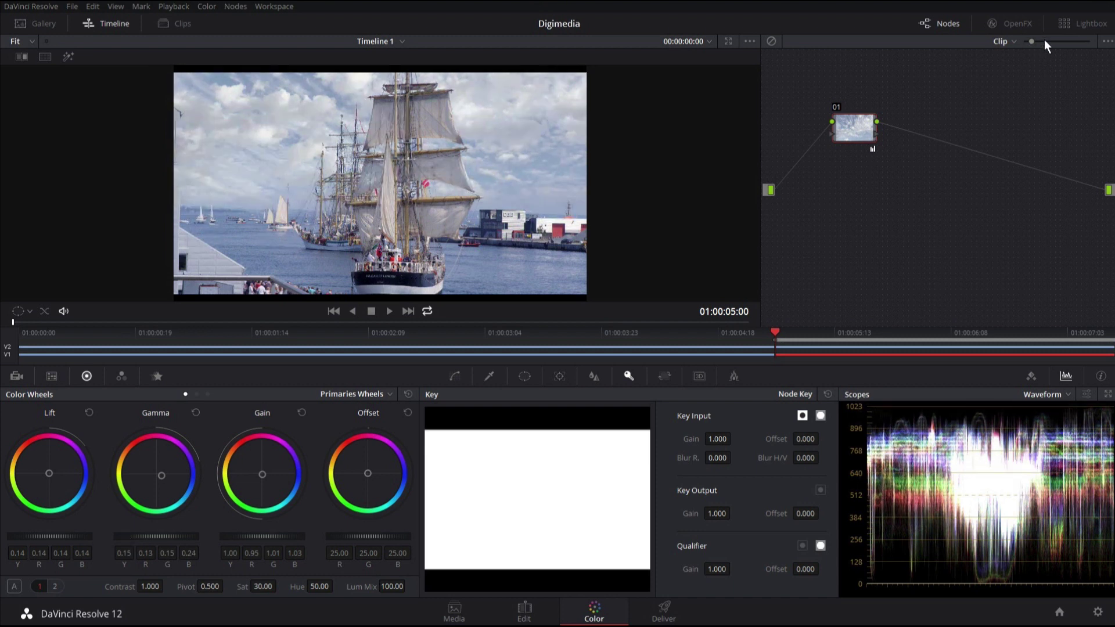
{"action": "left_click", "coordinate": [1011, 42]}
{"action": "left_click", "coordinate": [1010, 142]}
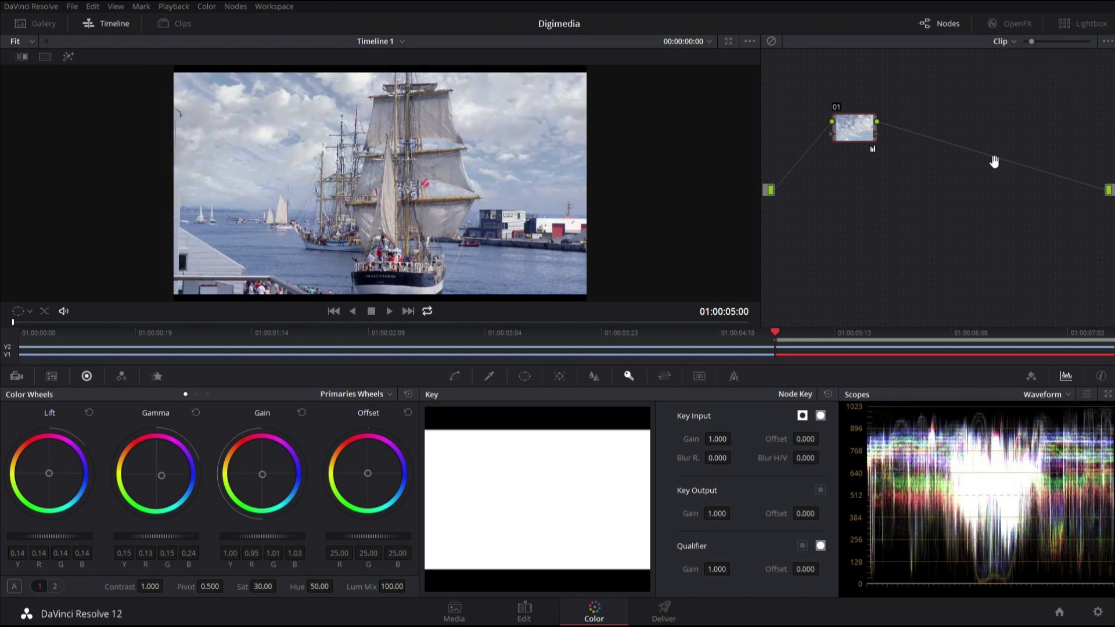
{"action": "left_click", "coordinate": [524, 610]}
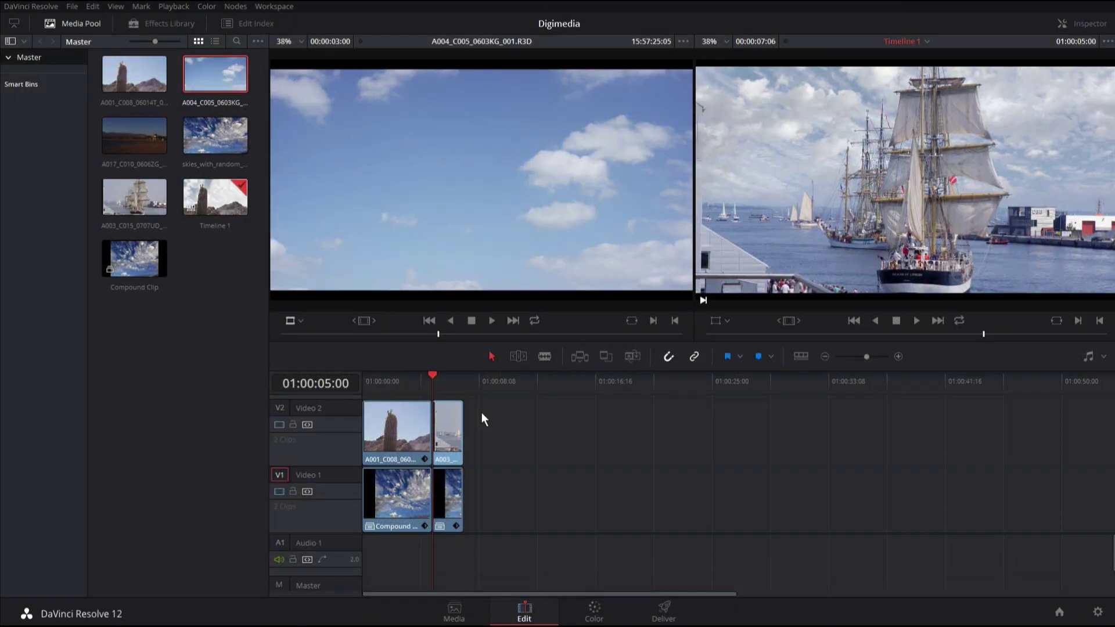
Nest the stacked ship and sky clips into compound clip 'SKy replace 1' and view it on the Color page.
{"action": "left_click_drag", "start_coordinate": [441, 500], "coordinate": [440, 515]}
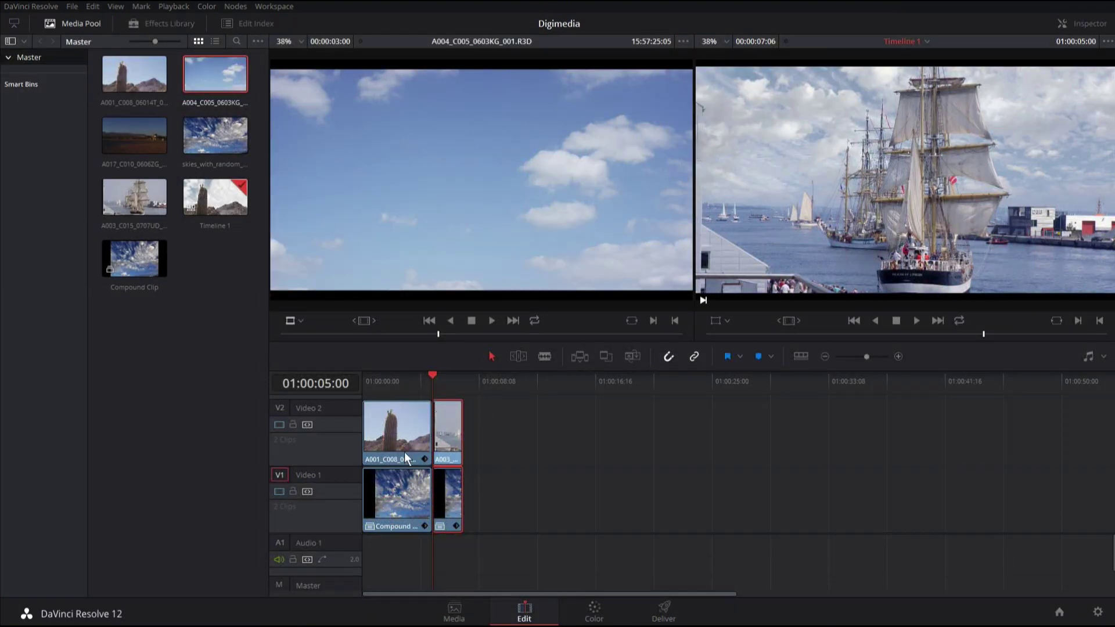
{"action": "right_click", "coordinate": [451, 434]}
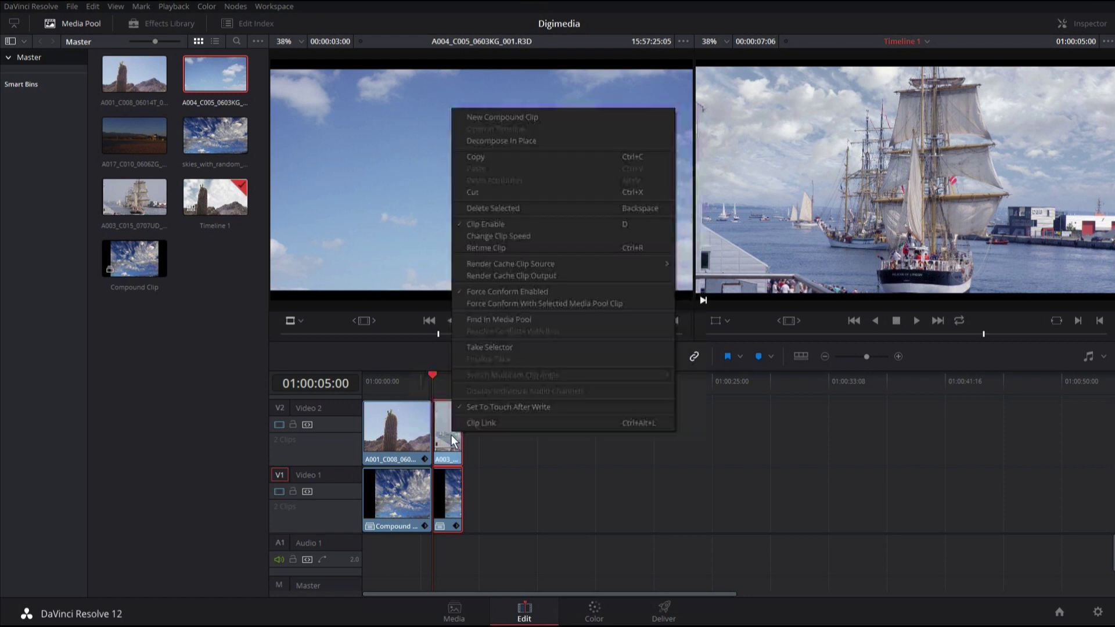
{"action": "left_click", "coordinate": [573, 117]}
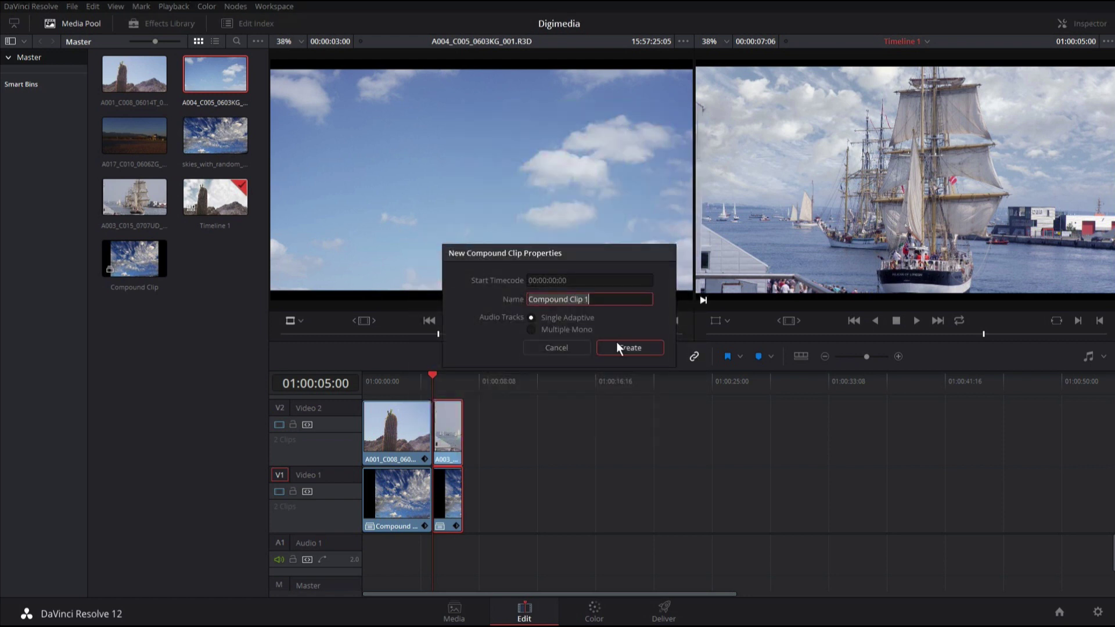
{"action": "type", "text": "SKy replace 1"}
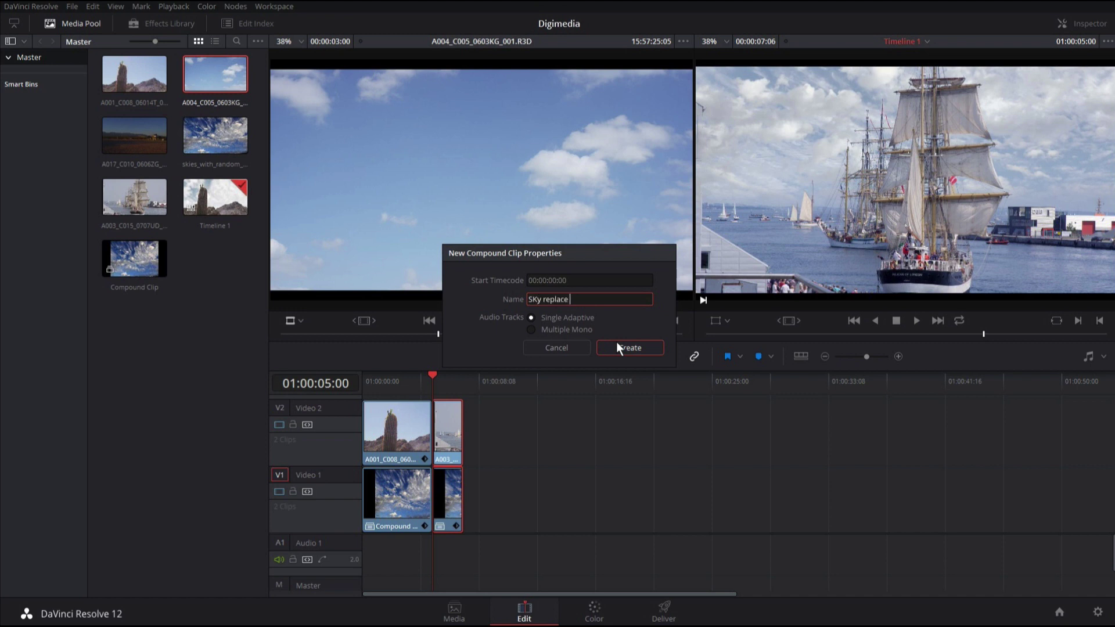
{"action": "left_click", "coordinate": [616, 347]}
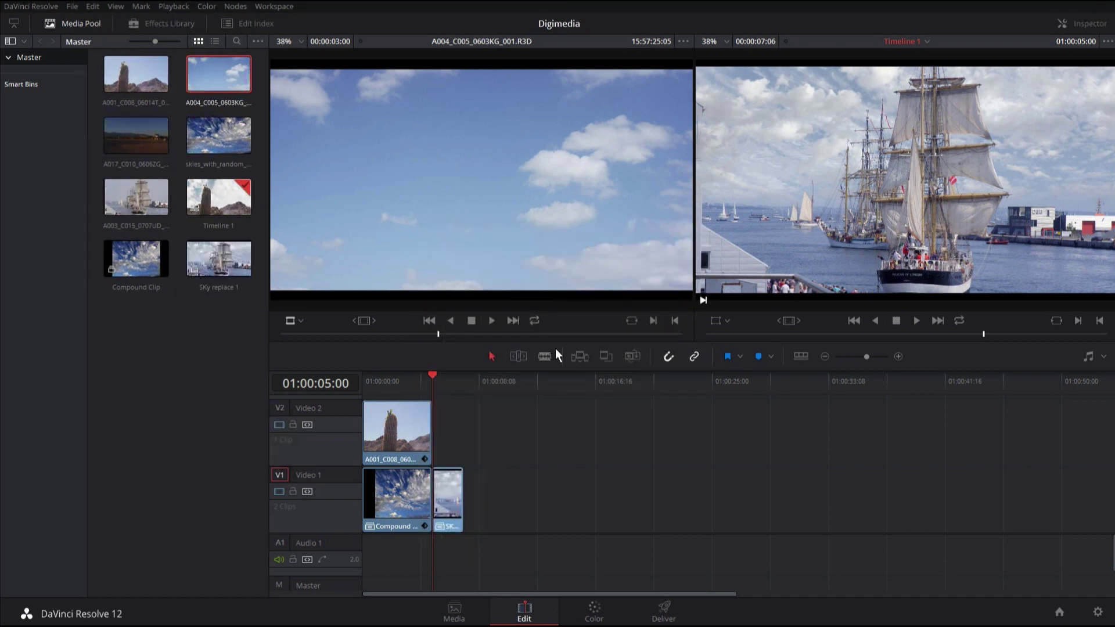
{"action": "left_click", "coordinate": [445, 385]}
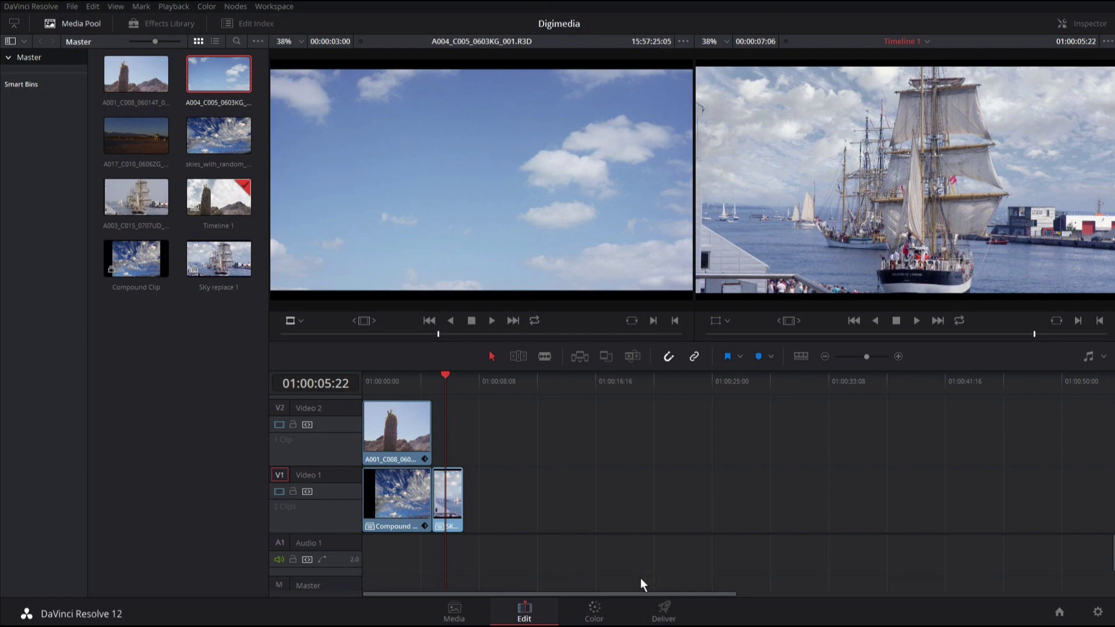
{"action": "left_click", "coordinate": [595, 613]}
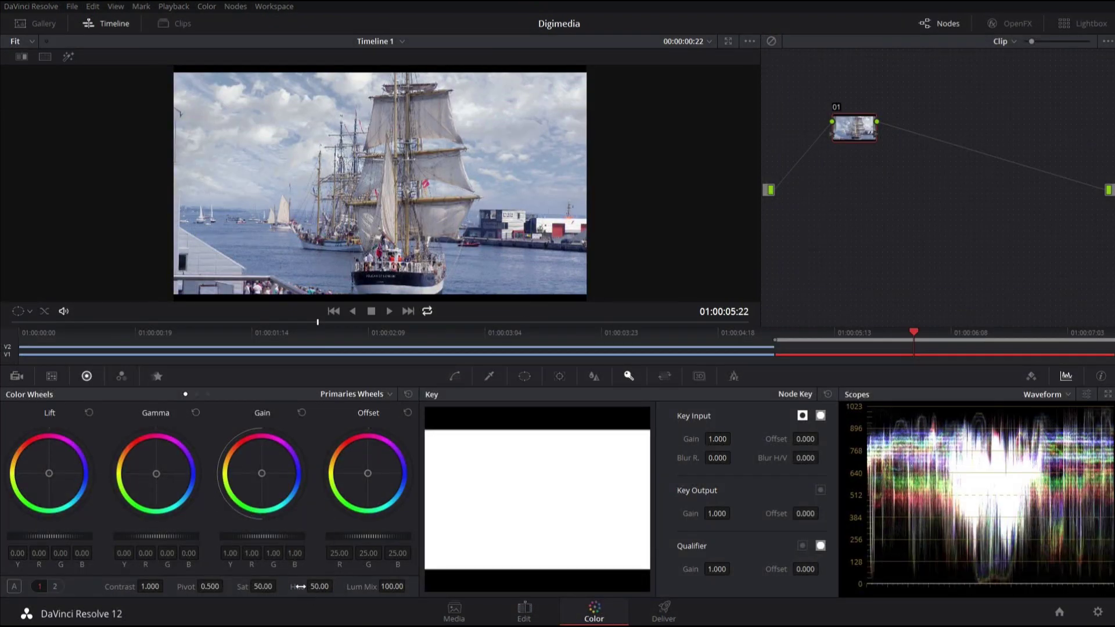
Try hue and contrast changes on the compound clip, reset them, then move to the desert cactus clip.
{"action": "left_click_drag", "start_coordinate": [320, 586], "coordinate": [335, 584]}
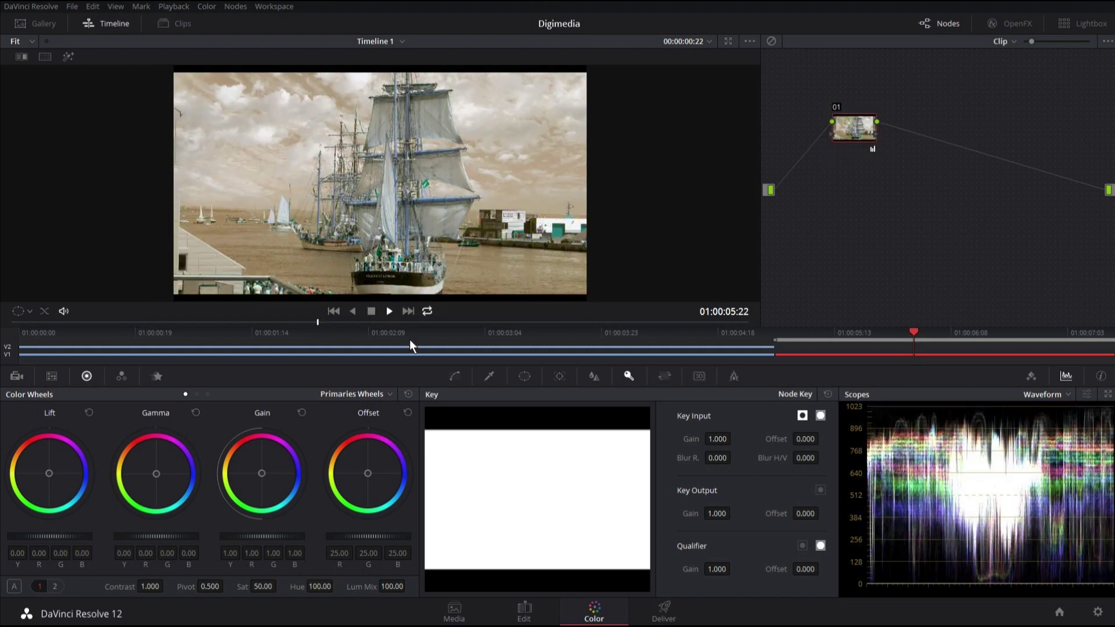
{"action": "left_click", "coordinate": [370, 311]}
{"action": "mouse_move", "coordinate": [320, 587]}
{"action": "left_mouse_down"}
{"action": "mouse_move", "coordinate": [309, 585]}
{"action": "mouse_move", "coordinate": [304, 535]}
{"action": "mouse_move", "coordinate": [296, 588]}
{"action": "mouse_move", "coordinate": [305, 587]}
{"action": "left_mouse_up"}
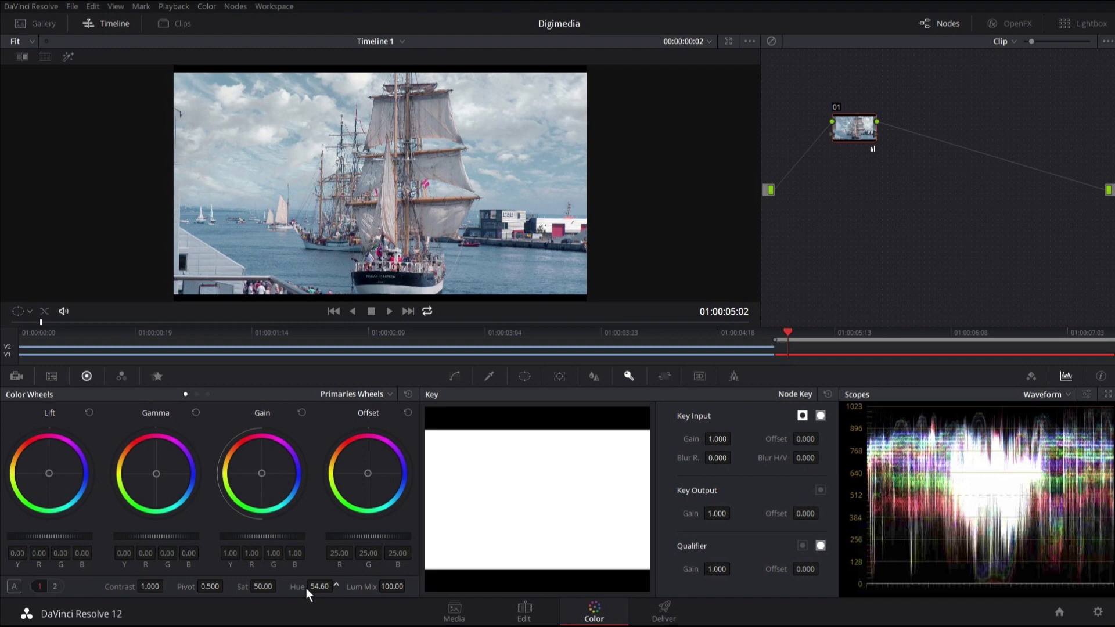
{"action": "left_click_drag", "start_coordinate": [155, 587], "coordinate": [360, 578]}
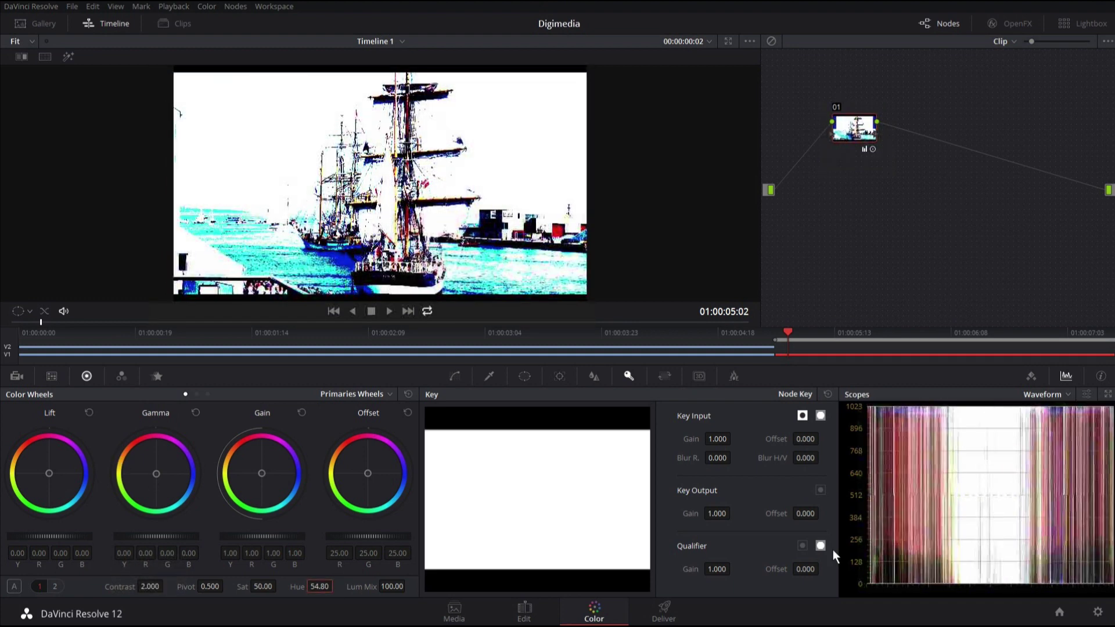
{"action": "double_click", "coordinate": [116, 589]}
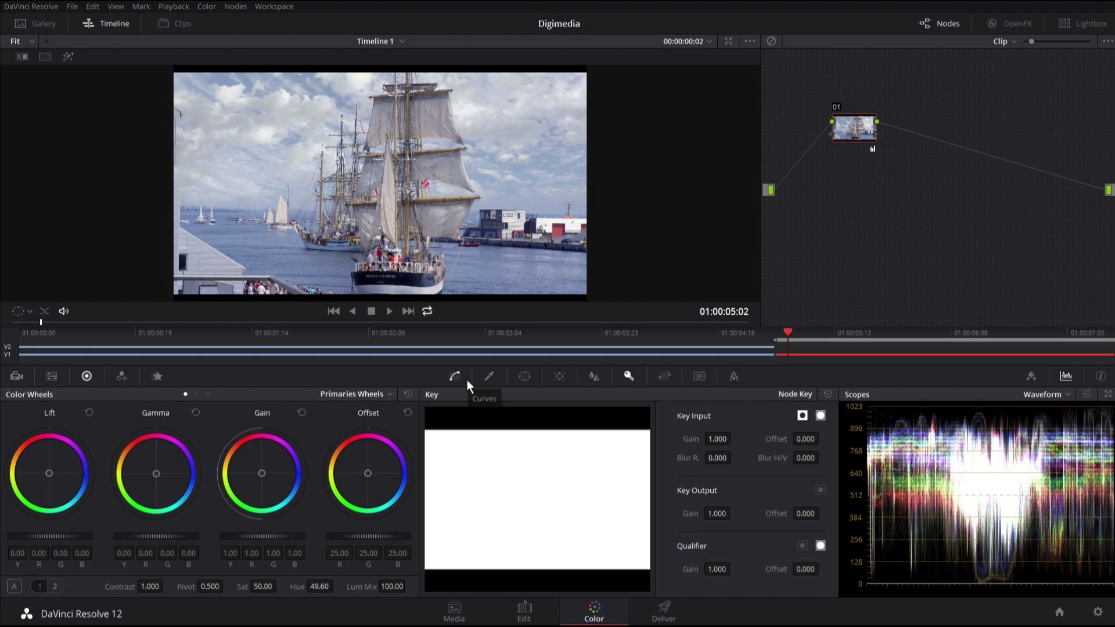
{"action": "left_click", "coordinate": [656, 332]}
{"action": "left_click_drag", "start_coordinate": [597, 332], "coordinate": [19, 330]}
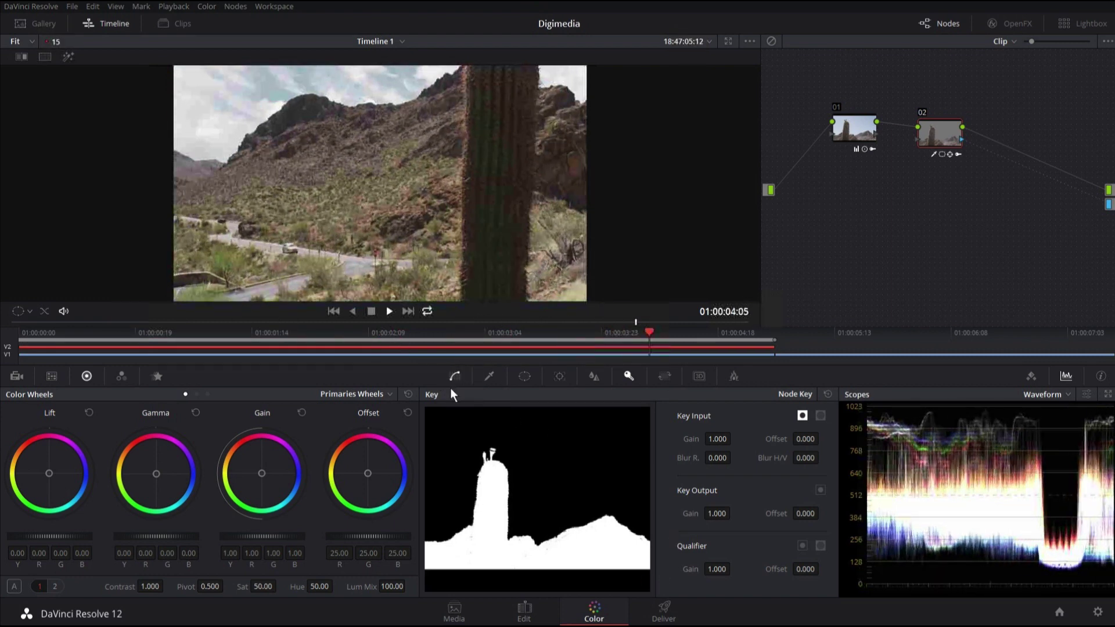
Compare the desert shot with grades bypassed and restored, then select its lower-track V1 clip.
{"action": "key", "text": "shift+d"}
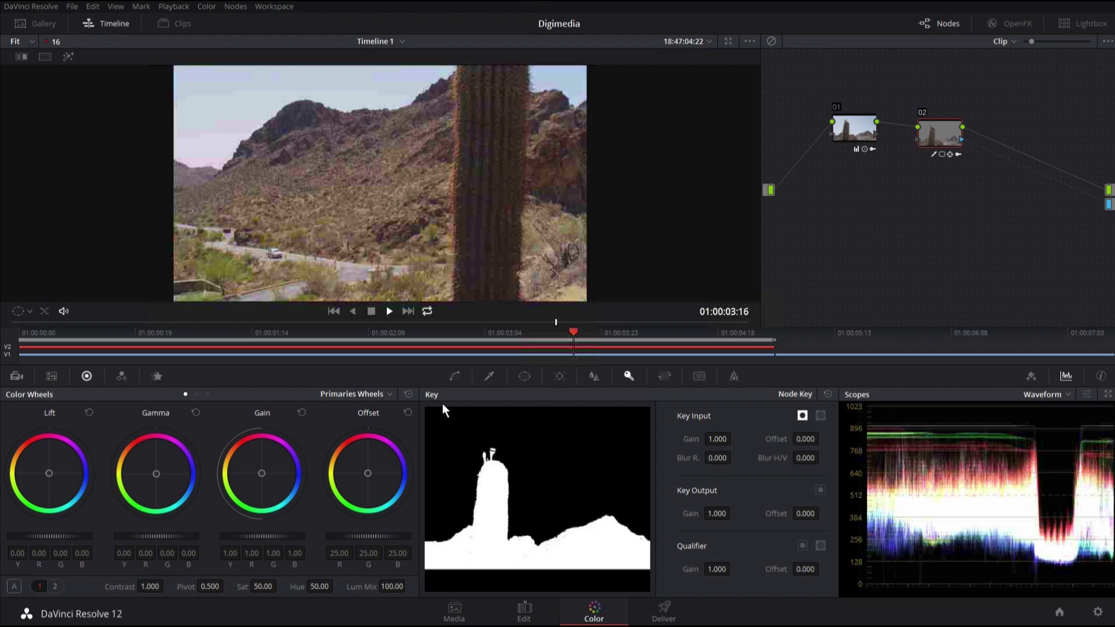
{"action": "key", "text": "shift+d"}
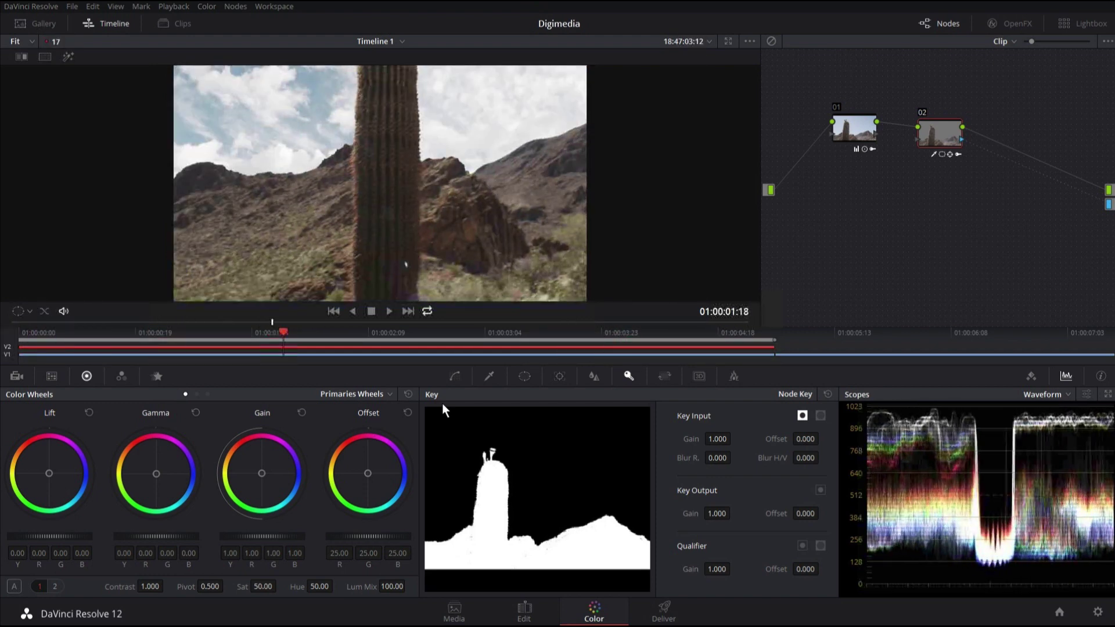
{"action": "key", "text": "space"}
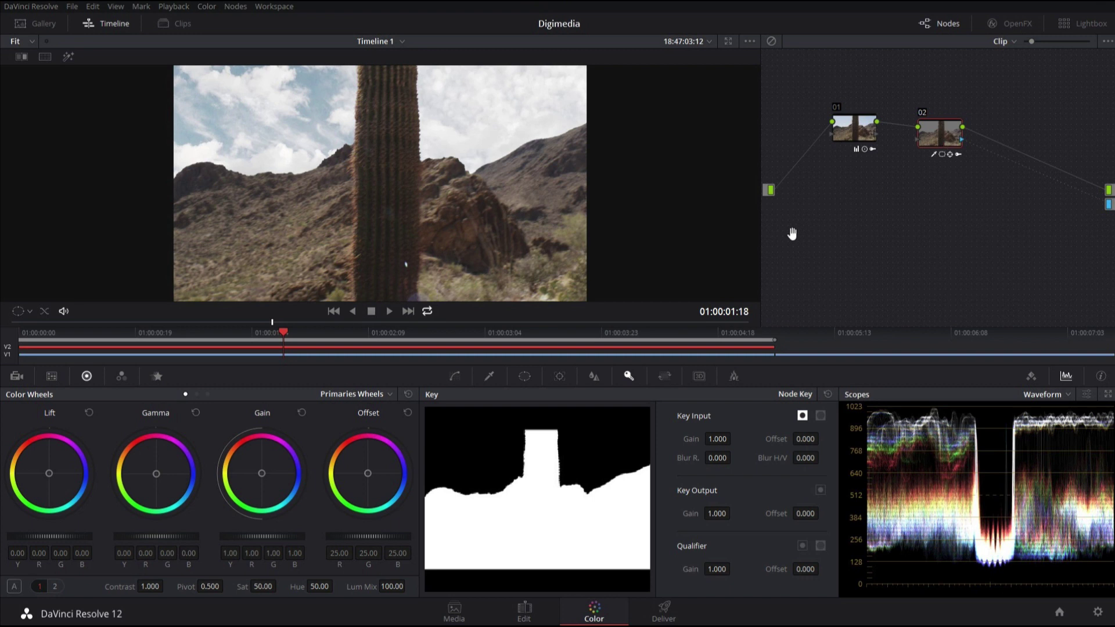
{"action": "left_click", "coordinate": [590, 354]}
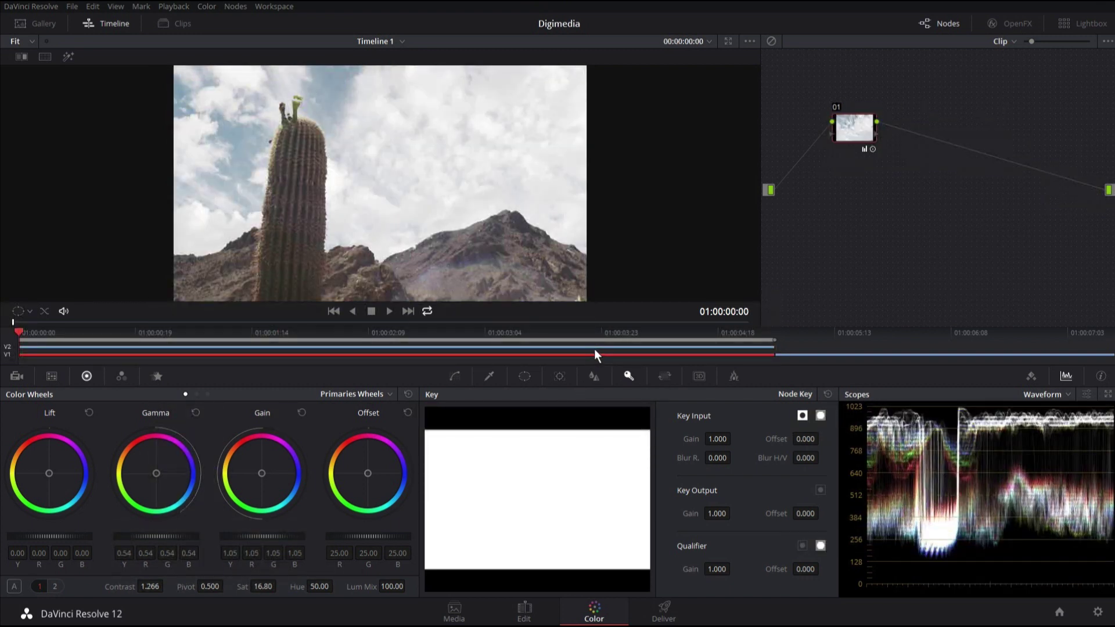